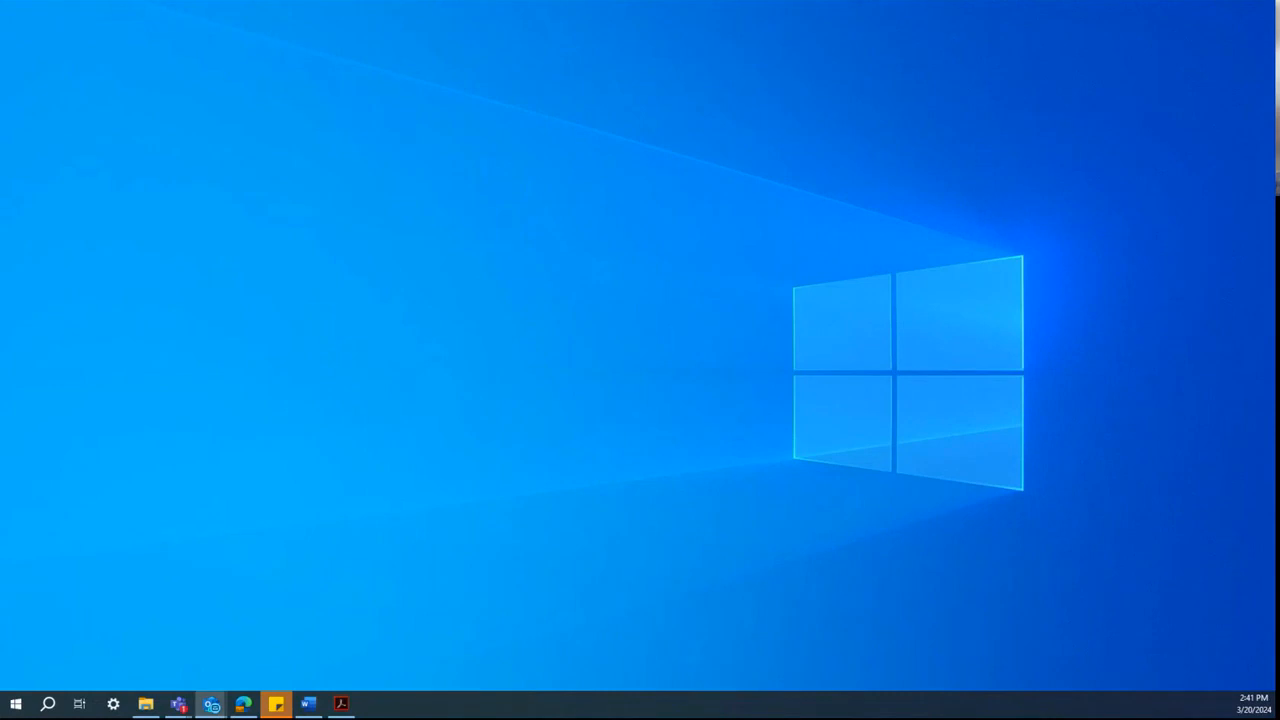
- Bring up the "ARPA Invoice Needs Your Review" notification email in Outlook, read its review request, and move the message off the desktop
{"action": "left_click", "coordinate": [211, 704]}
{"action": "left_click_drag", "start_coordinate": [323, 657], "coordinate": [366, 100]}
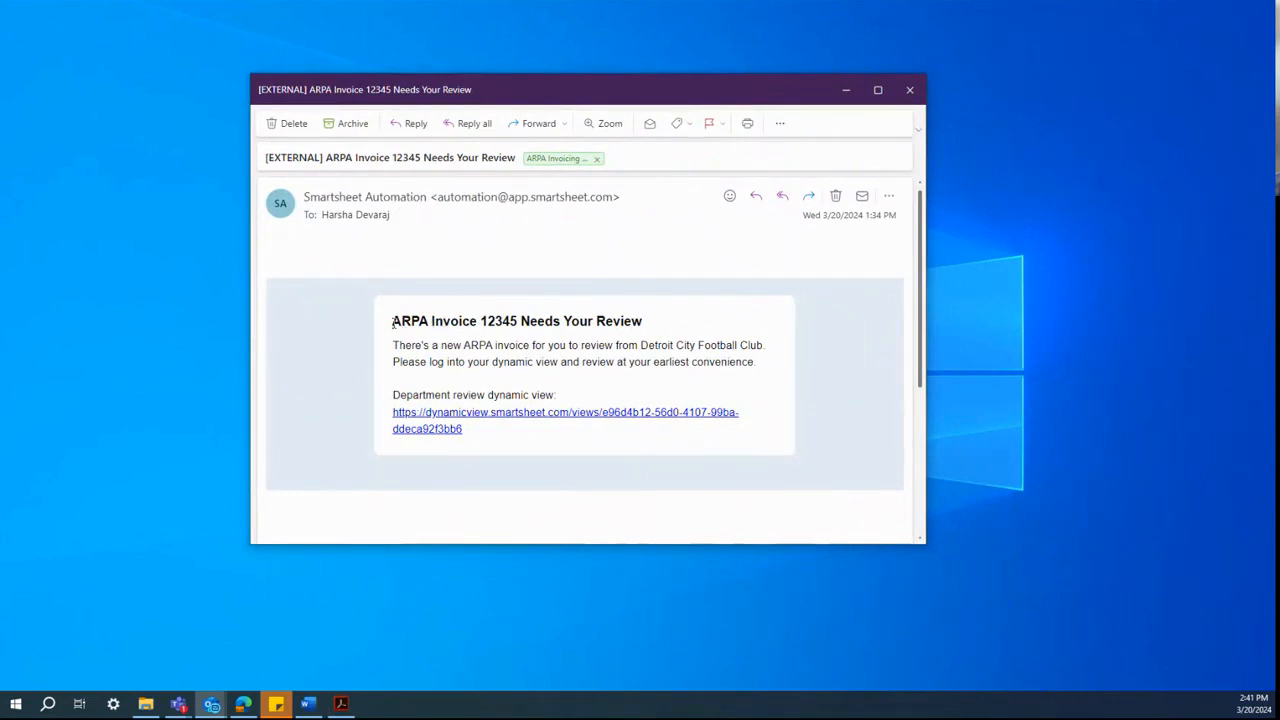
{"action": "left_click_drag", "start_coordinate": [480, 321], "coordinate": [518, 326]}
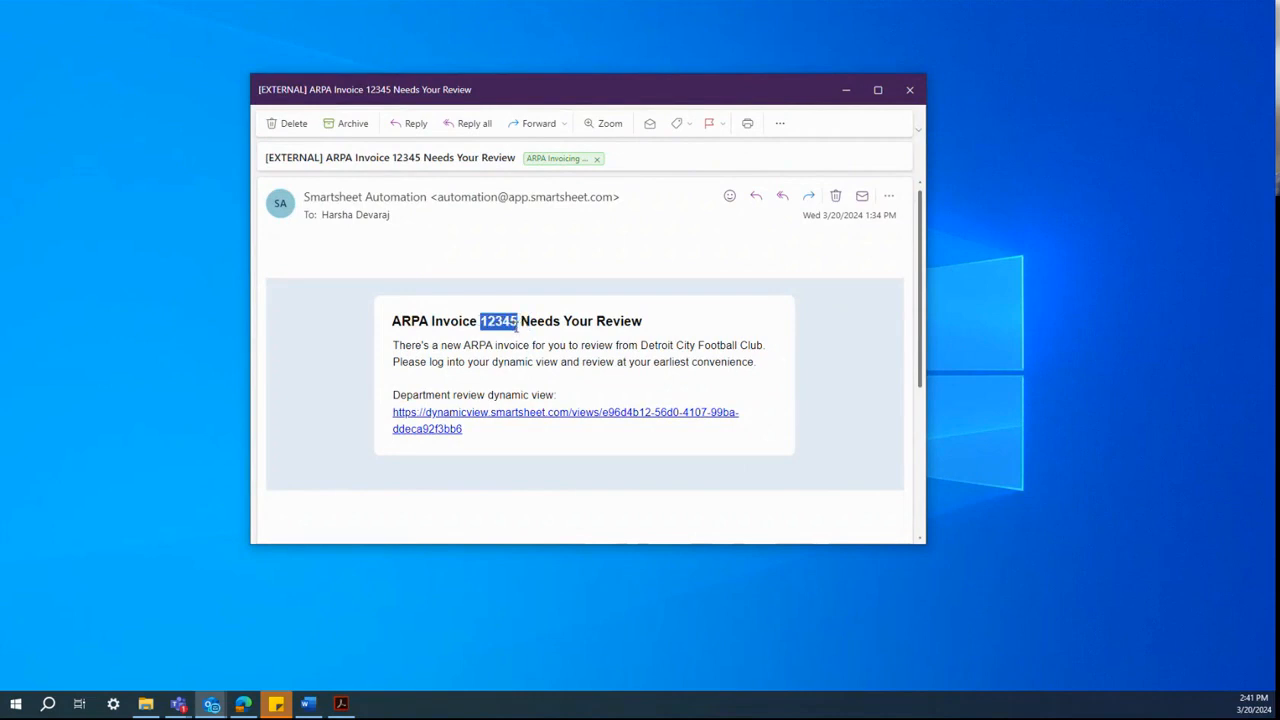
{"action": "left_click", "coordinate": [490, 437]}
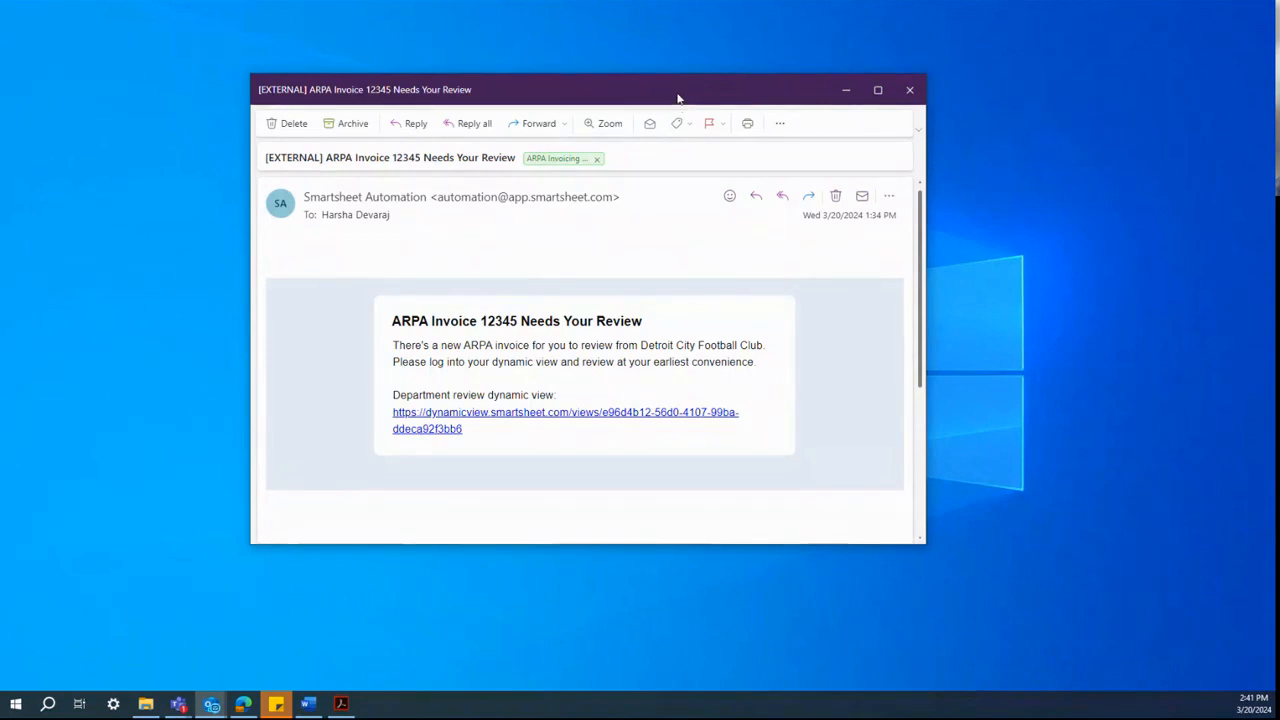
{"action": "left_click_drag", "start_coordinate": [676, 98], "coordinate": [0, 540]}
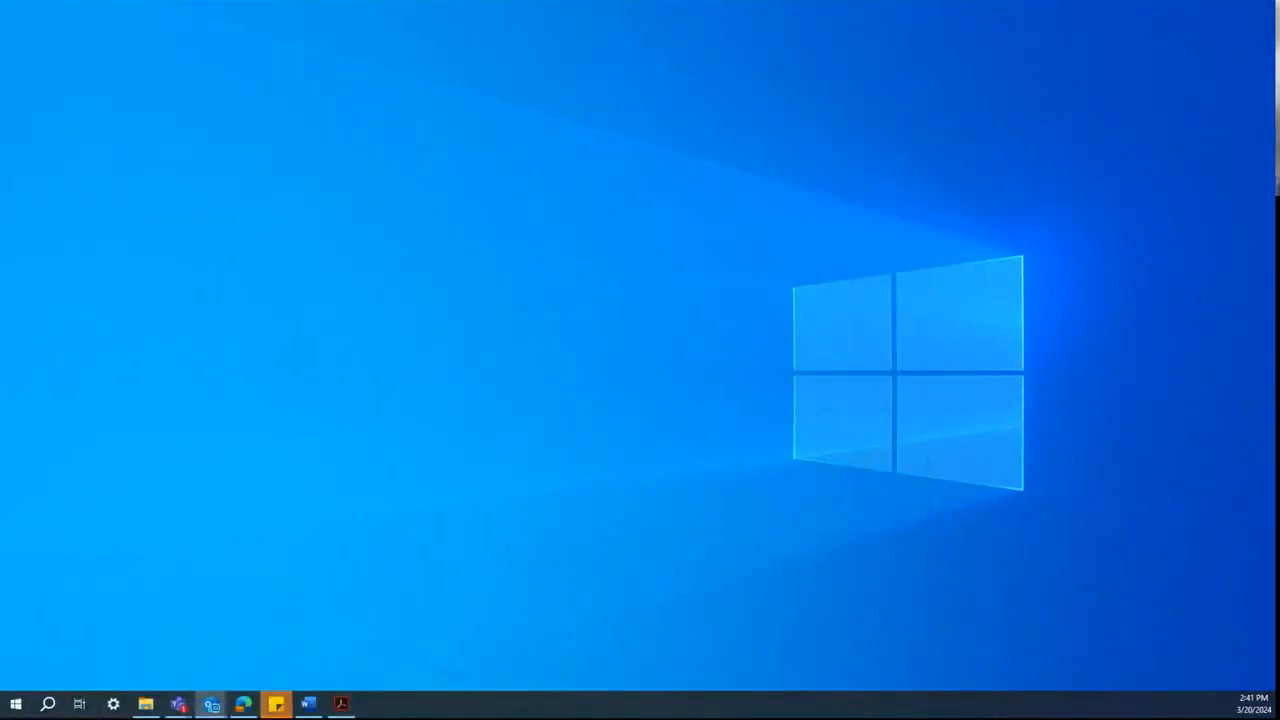
- Switch to Smartsheet Dynamic View in the browser and examine the Detroit City Football Club invoice's detail fields and attachments
{"action": "key", "text": "alt+Tab"}
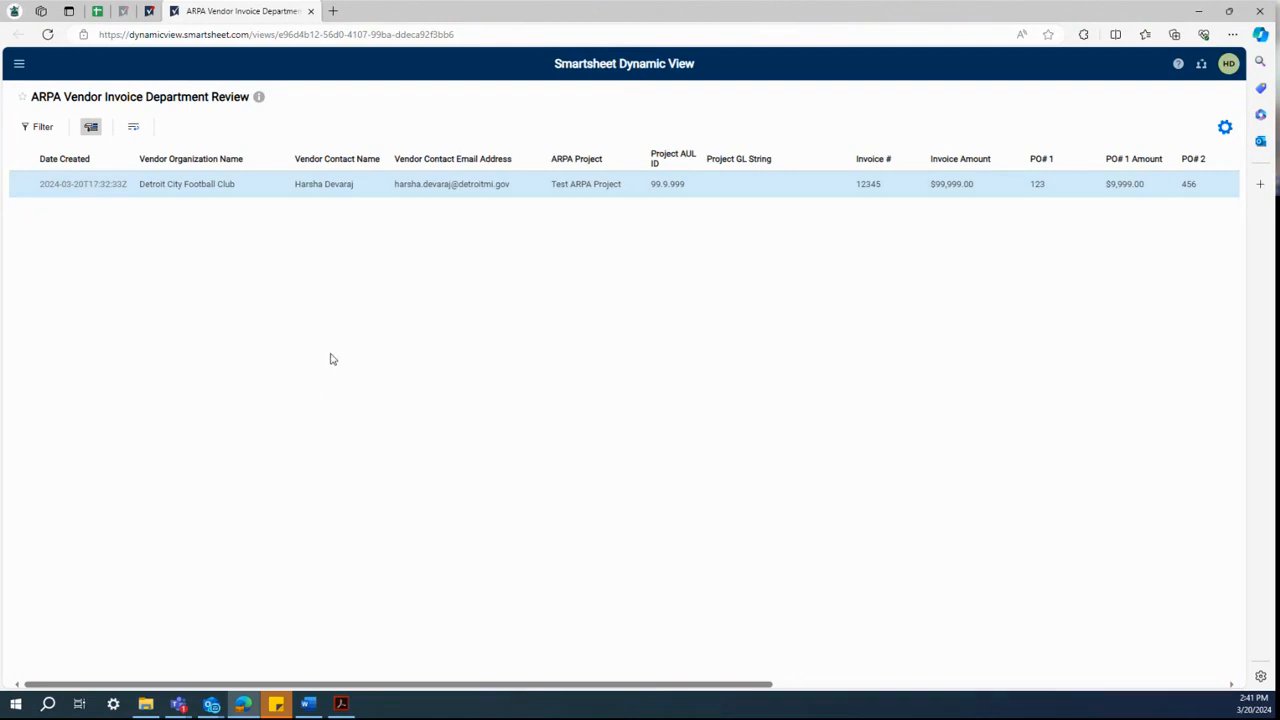
{"action": "left_click", "coordinate": [199, 185]}
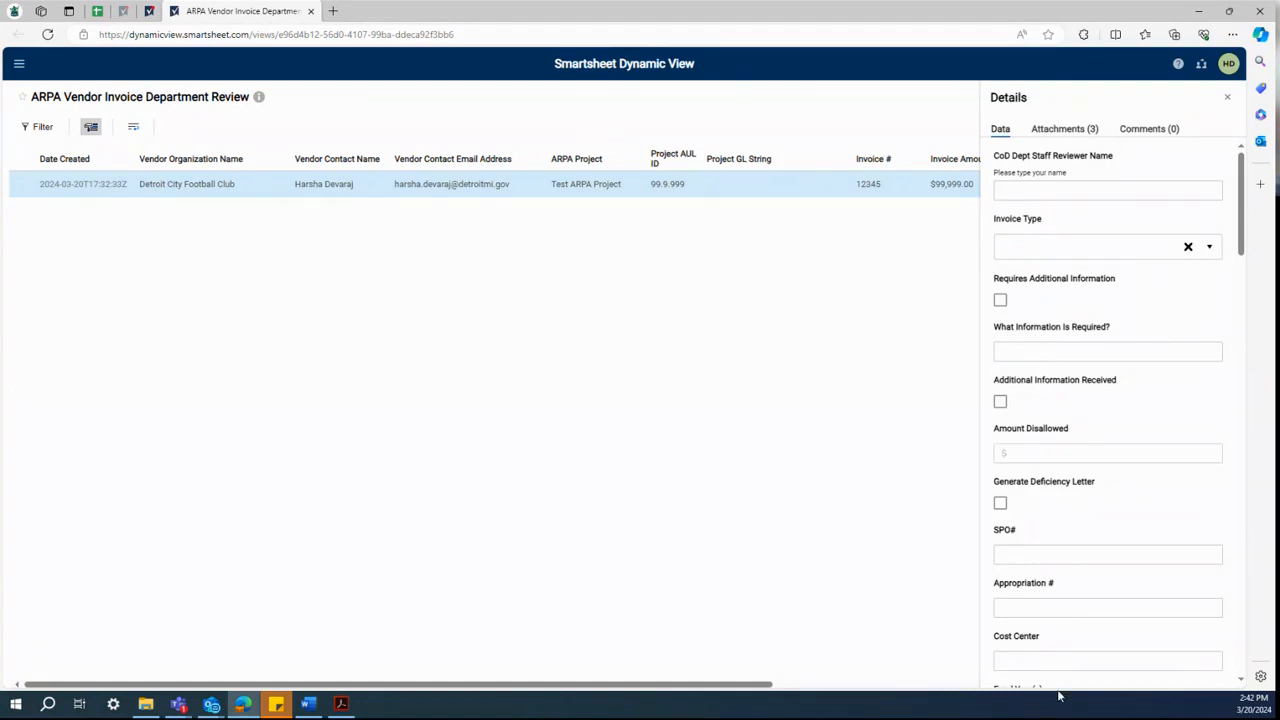
{"action": "scroll", "coordinate": [1104, 418], "scroll_direction": "down", "scroll_amount": 3}
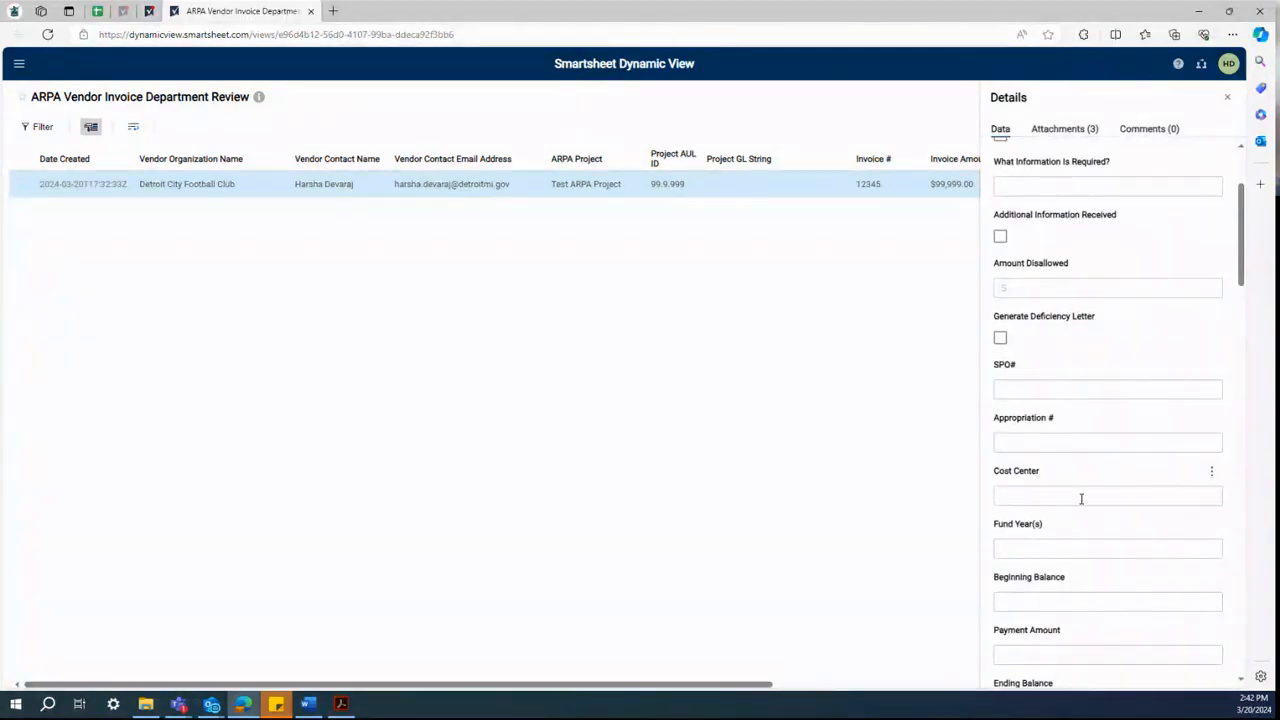
{"action": "scroll", "coordinate": [1089, 474], "scroll_direction": "up", "scroll_amount": 3}
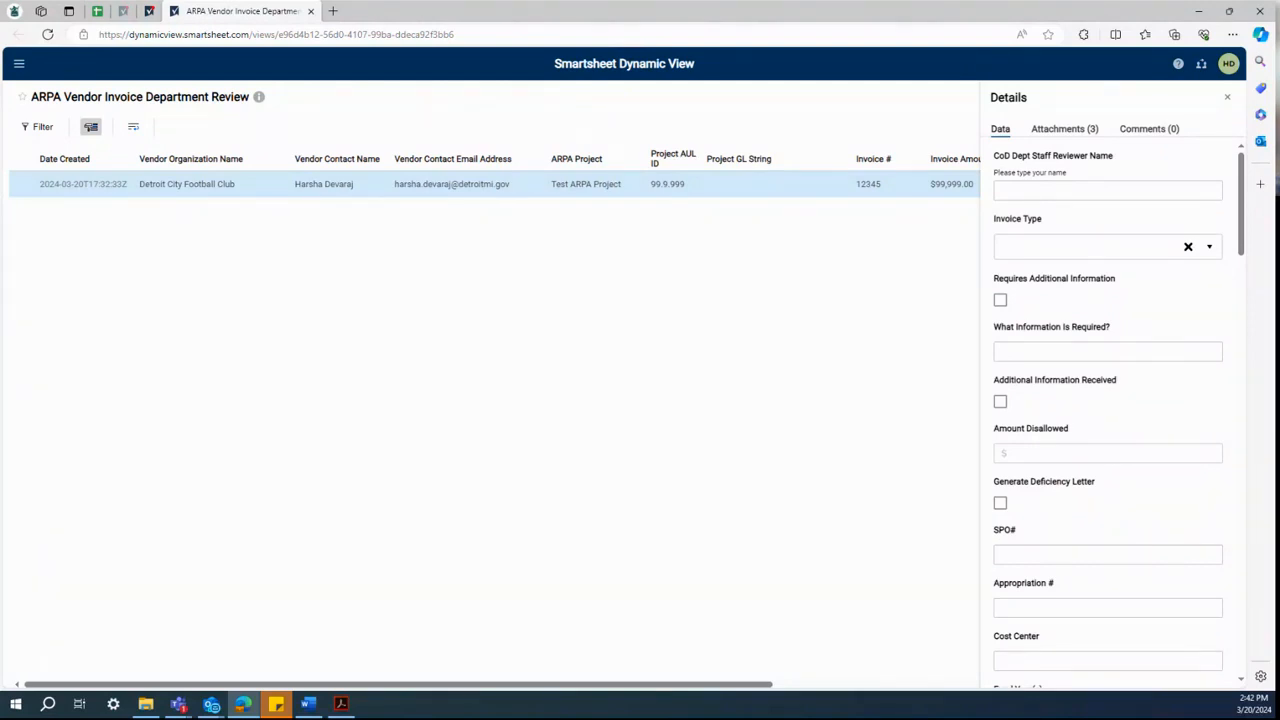
{"action": "left_click", "coordinate": [1048, 133]}
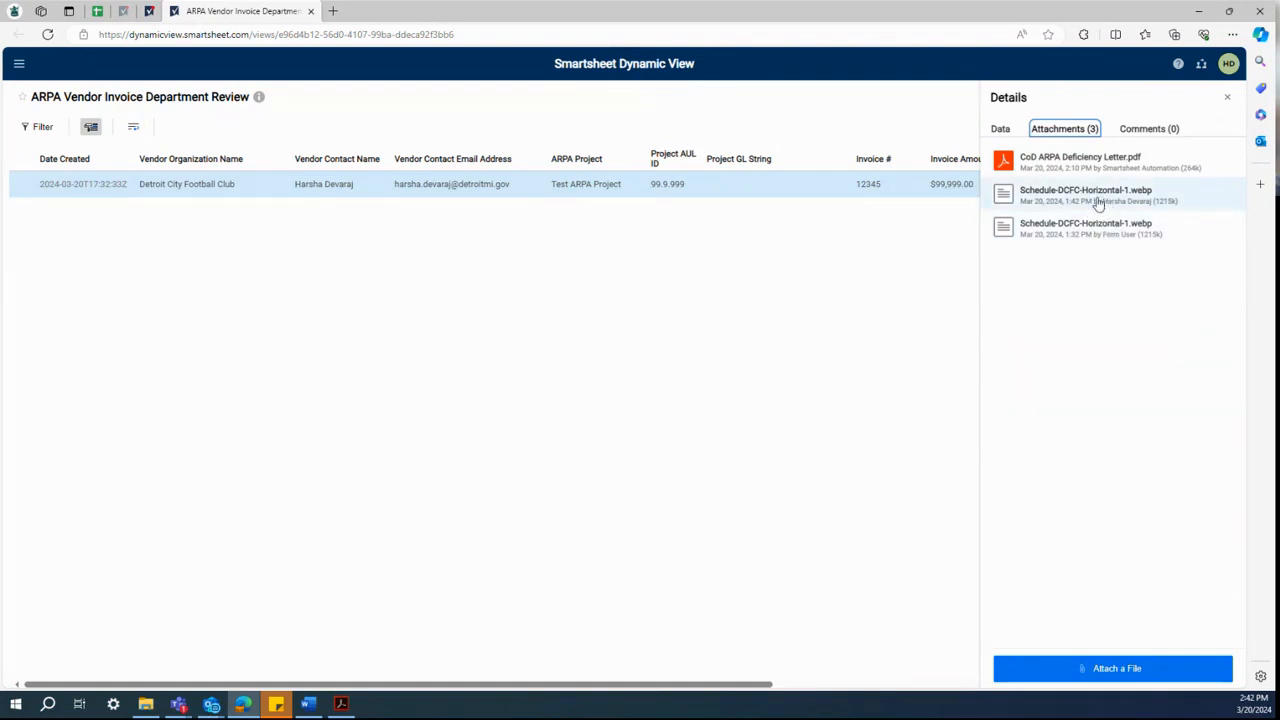
{"action": "left_click", "coordinate": [1000, 130]}
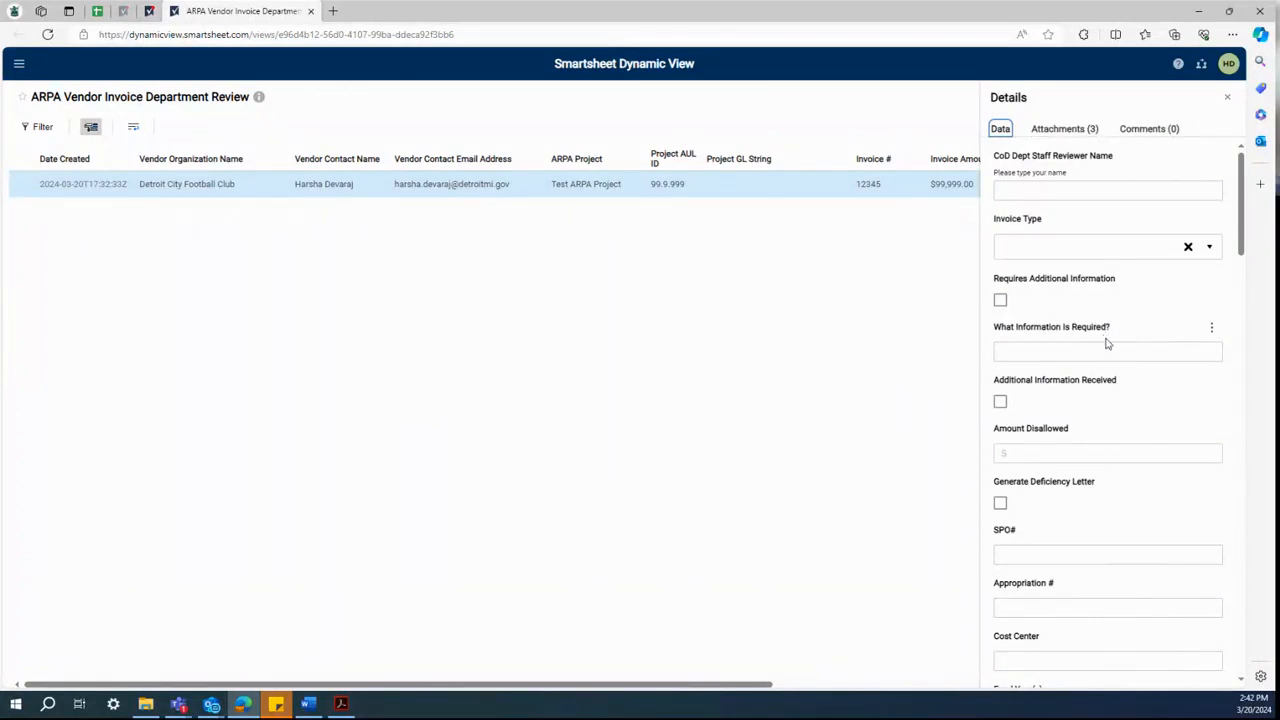
{"action": "scroll", "coordinate": [1104, 400], "scroll_direction": "down", "scroll_amount": 3}
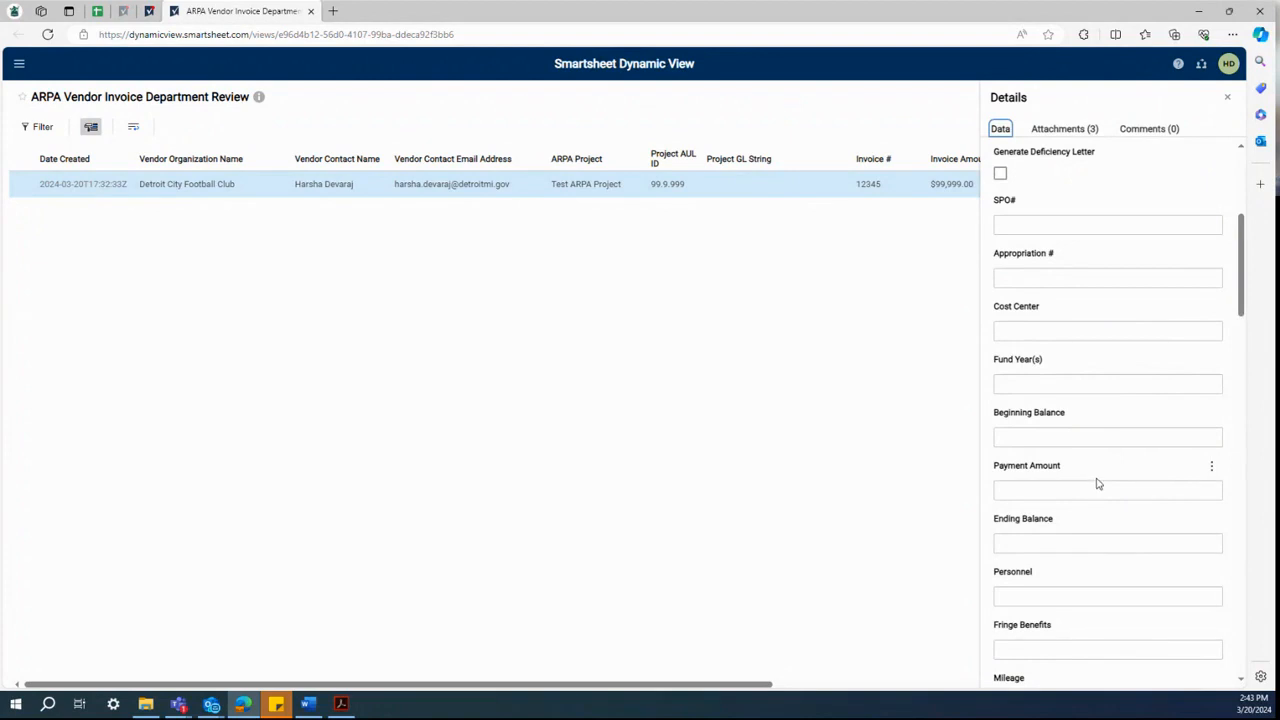
{"action": "scroll", "coordinate": [1097, 484], "scroll_direction": "up", "scroll_amount": 3}
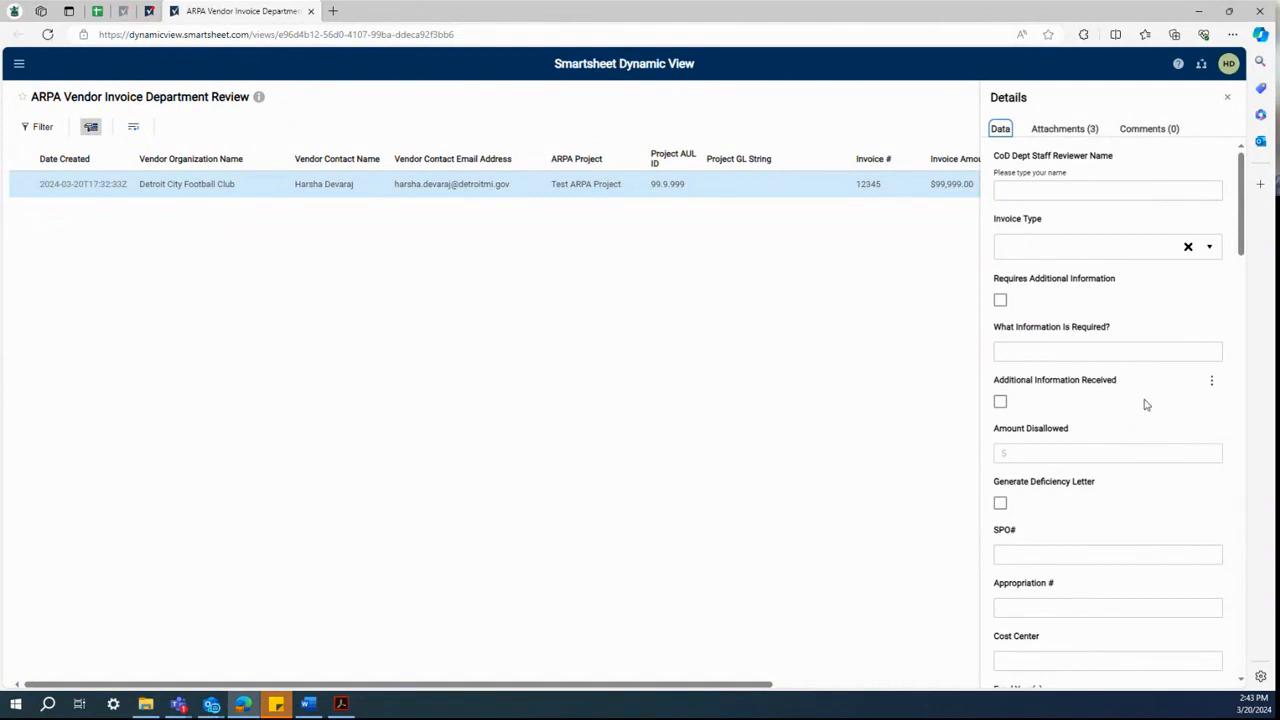
- Mark the invoice as Requires Additional Information with "Roster" as the required information, save it, and close the details
{"action": "left_click", "coordinate": [1000, 302]}
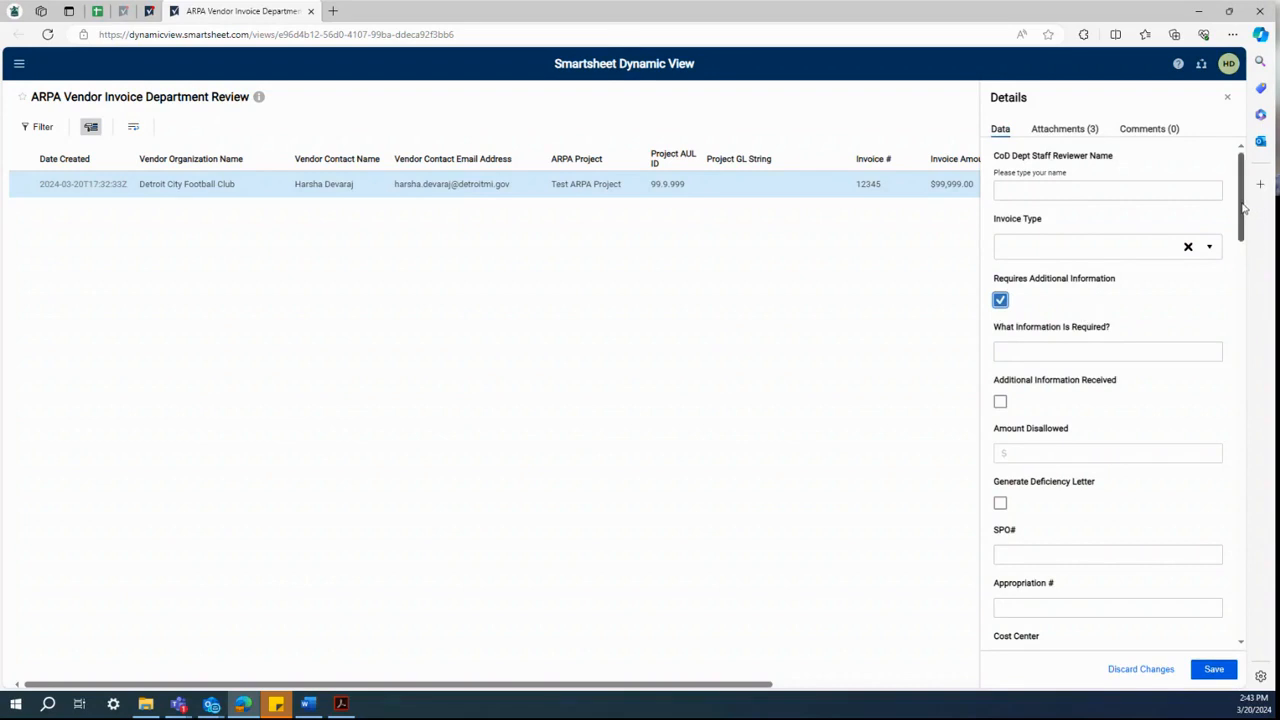
{"action": "mouse_move", "coordinate": [1243, 208]}
{"action": "left_mouse_down"}
{"action": "mouse_move", "coordinate": [1255, 396]}
{"action": "mouse_move", "coordinate": [1245, 610]}
{"action": "mouse_move", "coordinate": [1251, 188]}
{"action": "left_mouse_up"}
{"action": "left_click", "coordinate": [1060, 354]}
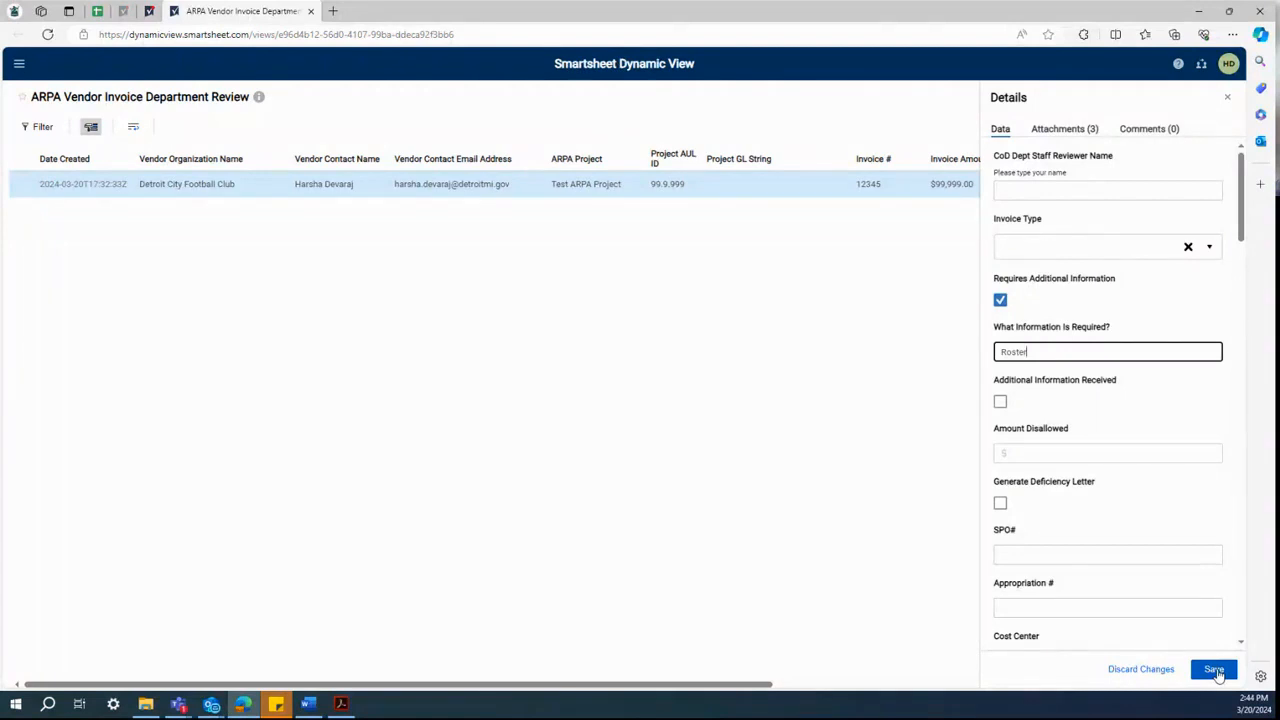
{"action": "left_click", "coordinate": [1214, 670]}
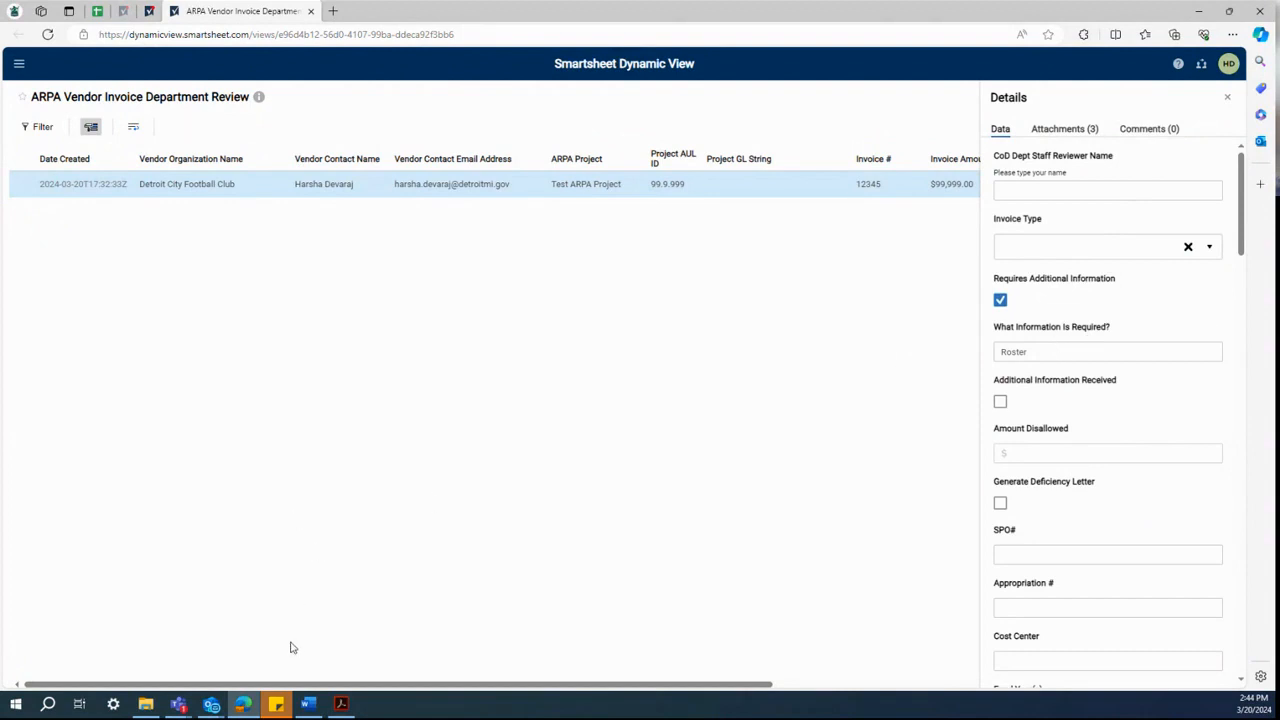
{"action": "left_click", "coordinate": [1227, 97]}
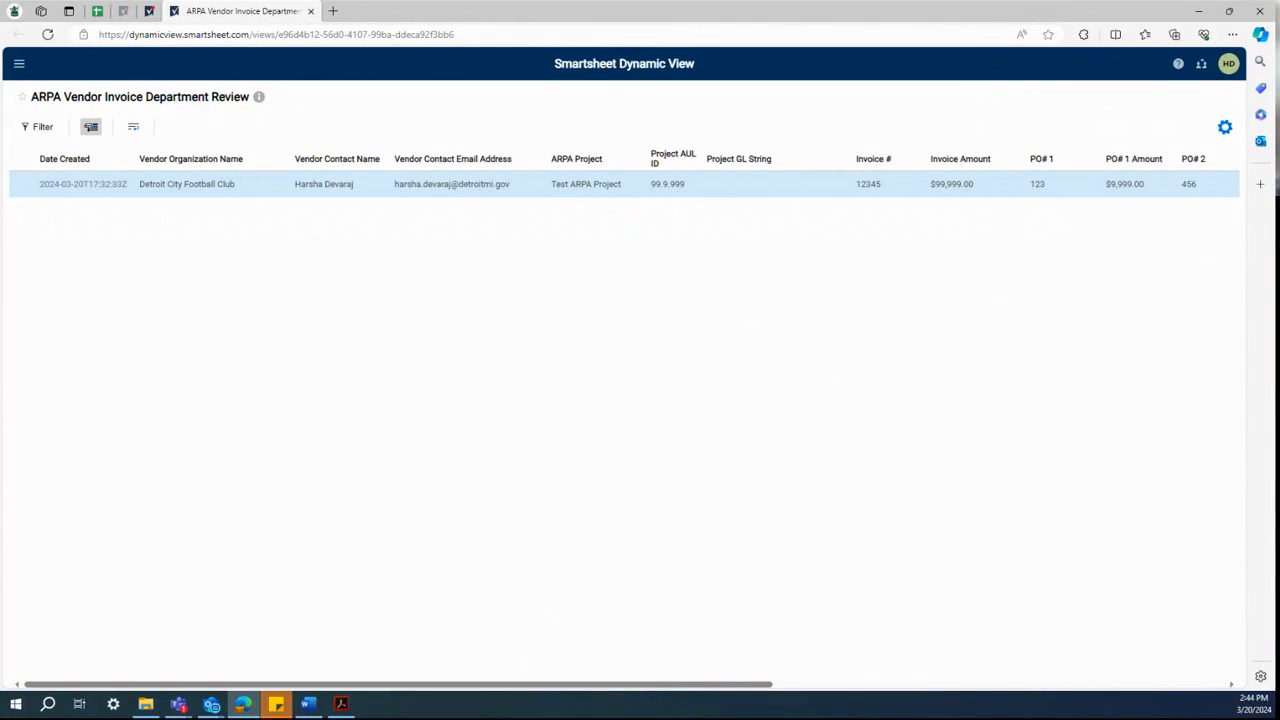
- Switch to Outlook, read the "Additional documents have been attached" notification email, and minimize it
{"action": "left_click", "coordinate": [211, 704]}
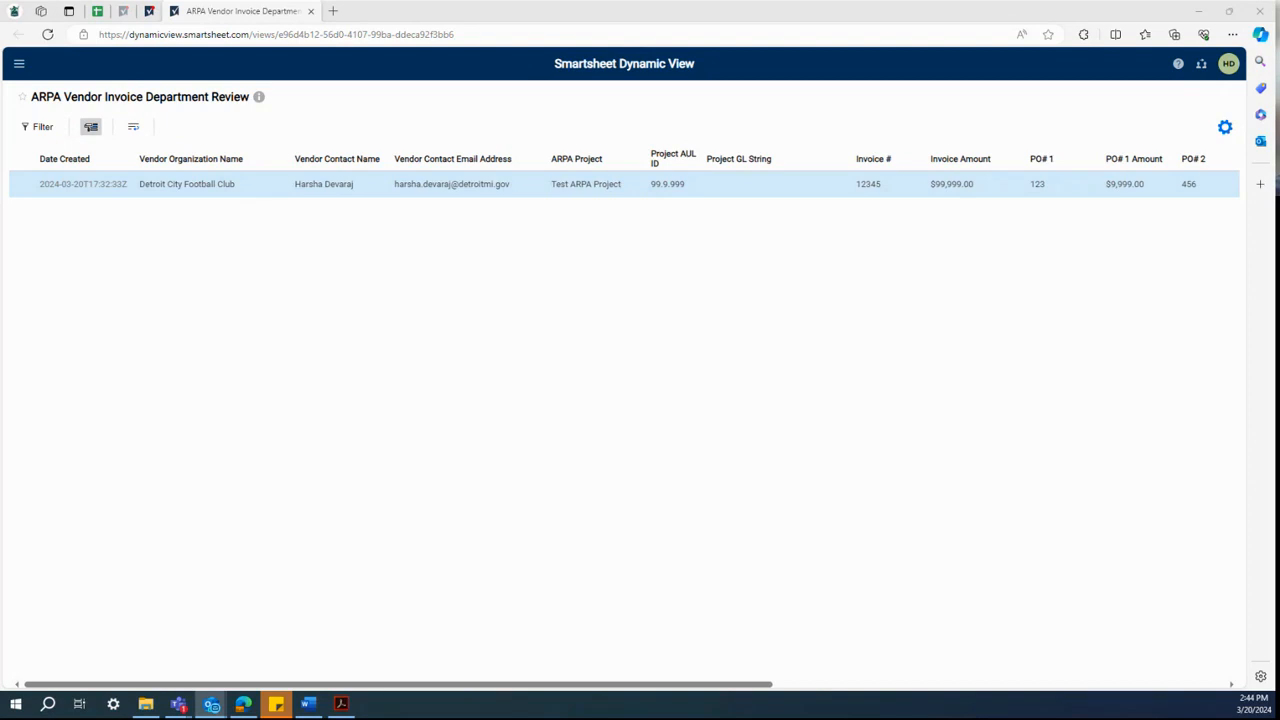
{"action": "key", "text": "alt+Tab"}
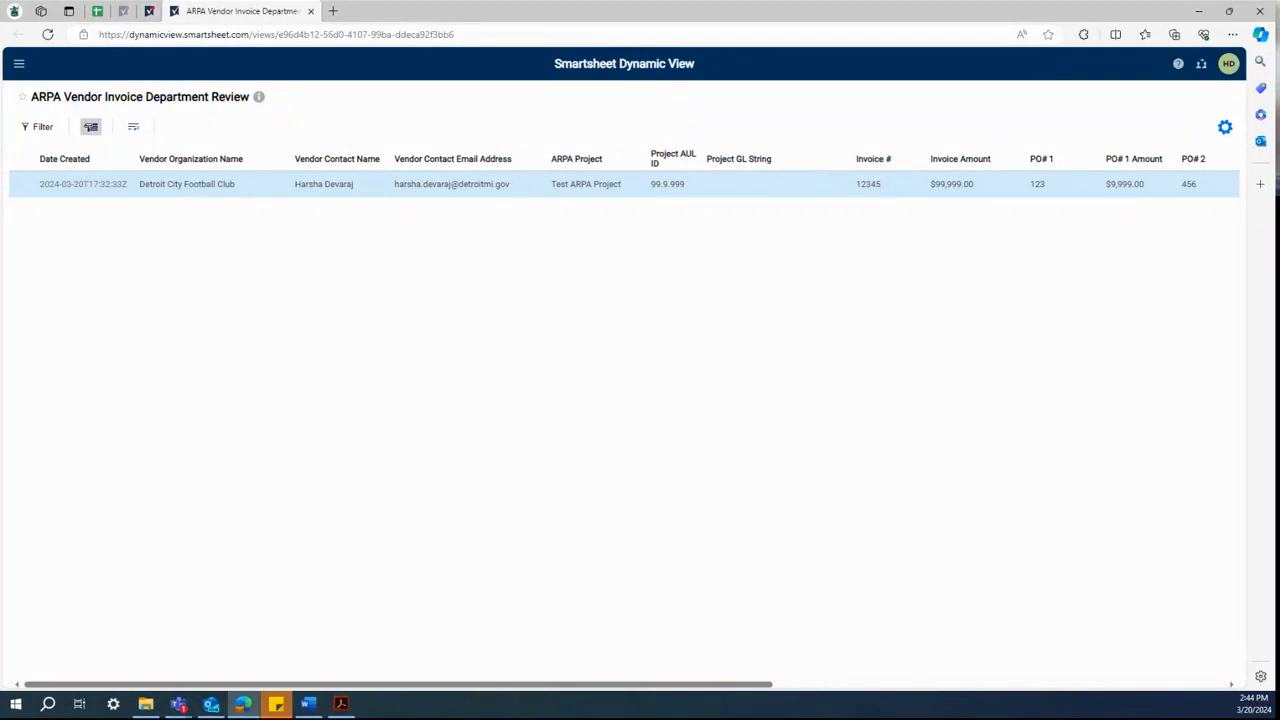
{"action": "key", "text": "alt+Tab"}
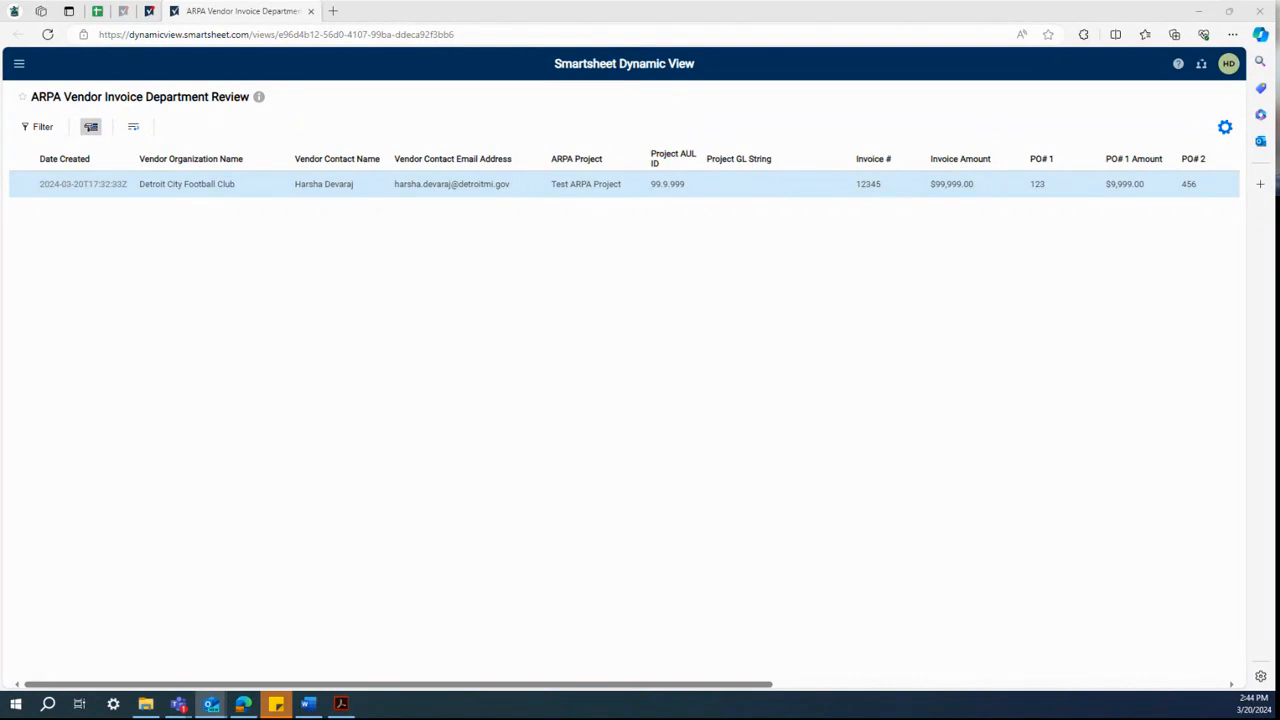
{"action": "left_click_drag", "start_coordinate": [0, 494], "coordinate": [515, 139]}
{"action": "scroll", "coordinate": [618, 420], "scroll_direction": "down", "scroll_amount": 2}
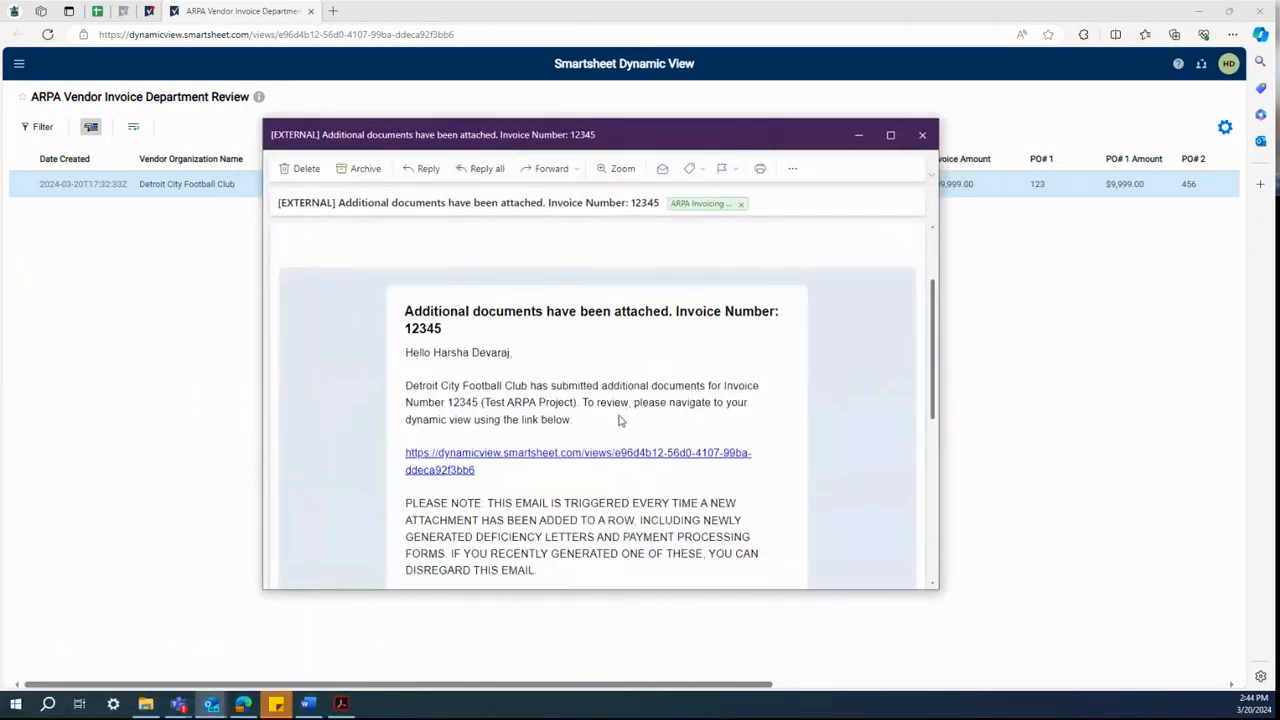
{"action": "scroll", "coordinate": [510, 305], "scroll_direction": "down", "scroll_amount": 1}
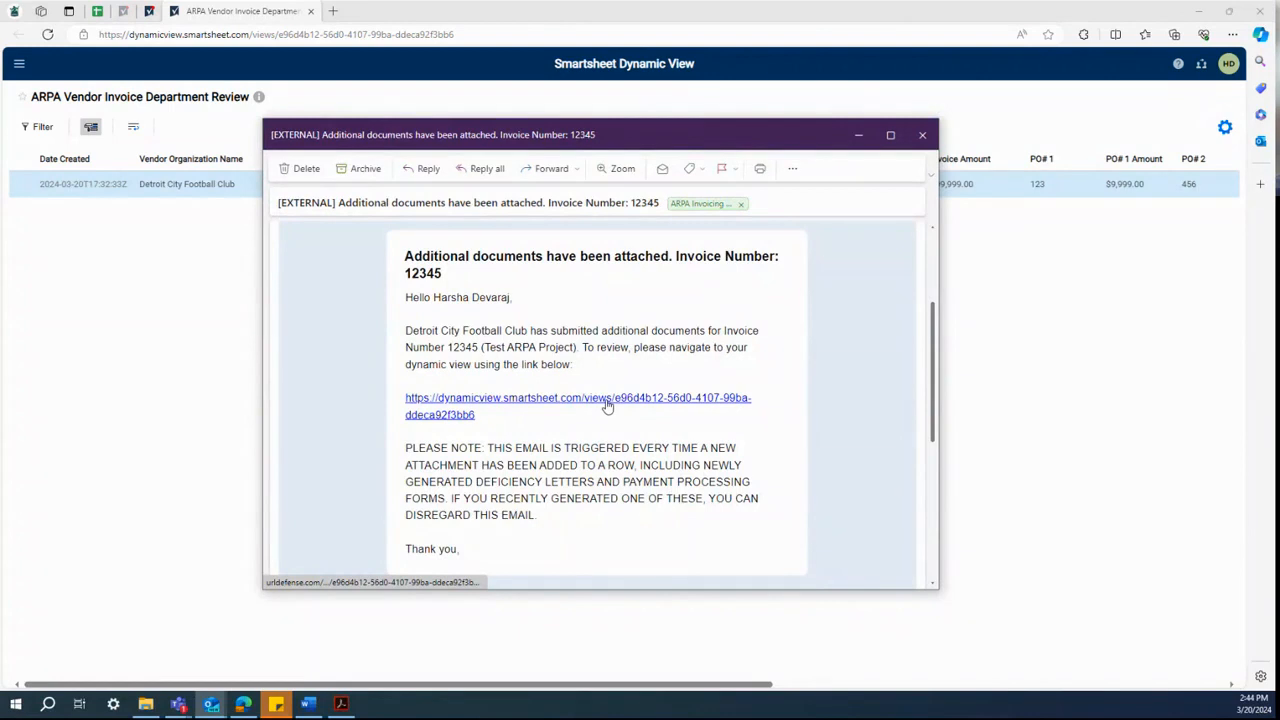
{"action": "left_click", "coordinate": [858, 136]}
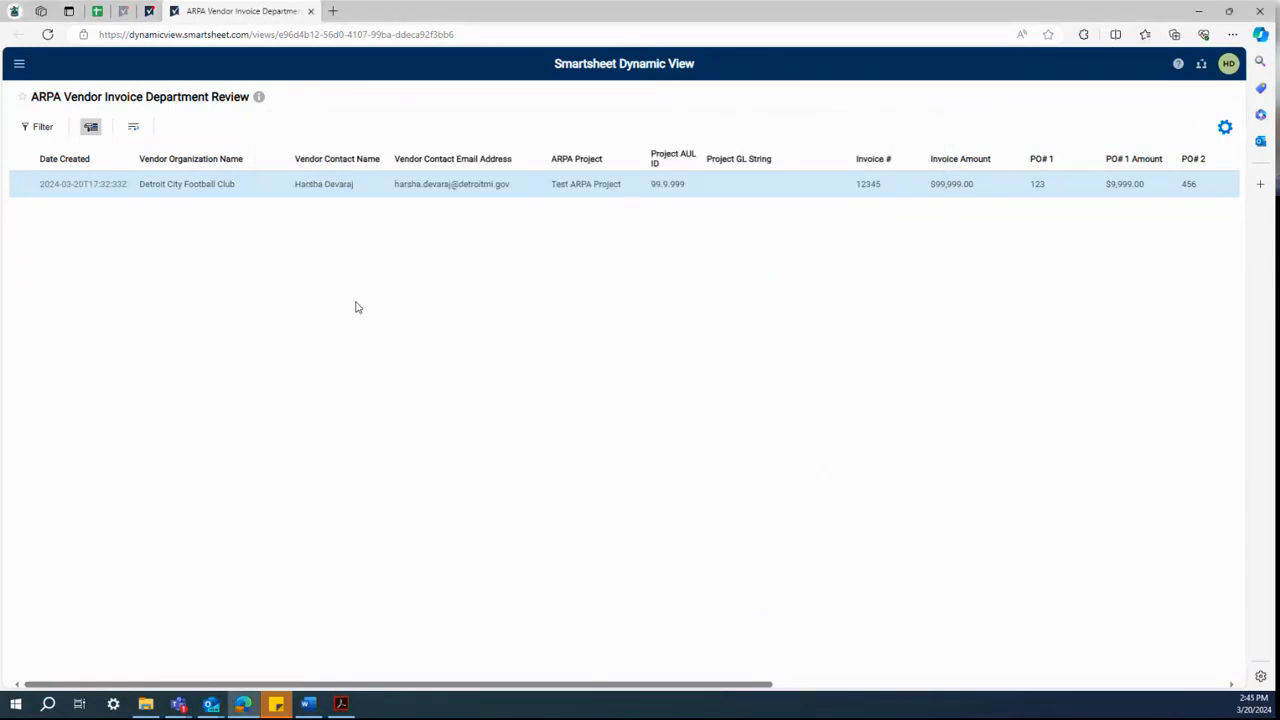
- Reopen the Detroit City Football Club invoice's details, check its attached files, and return to the data fields
{"action": "left_click", "coordinate": [316, 192]}
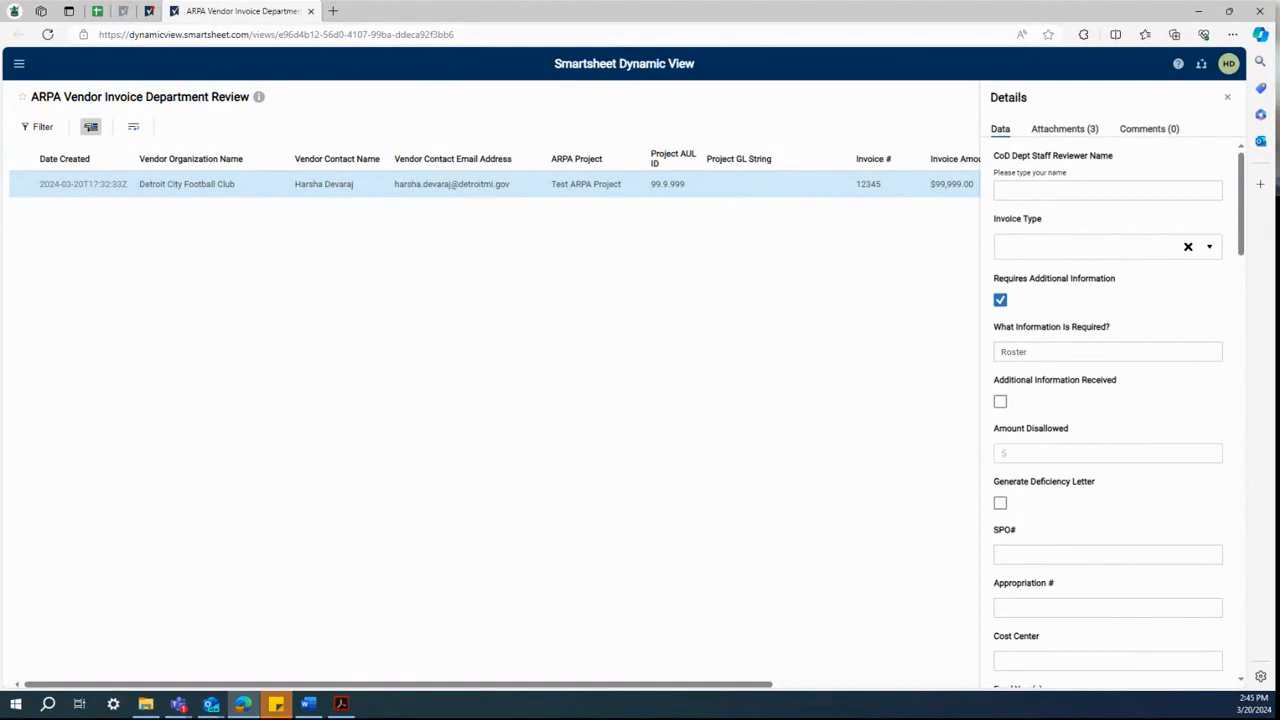
{"action": "left_click", "coordinate": [1066, 129]}
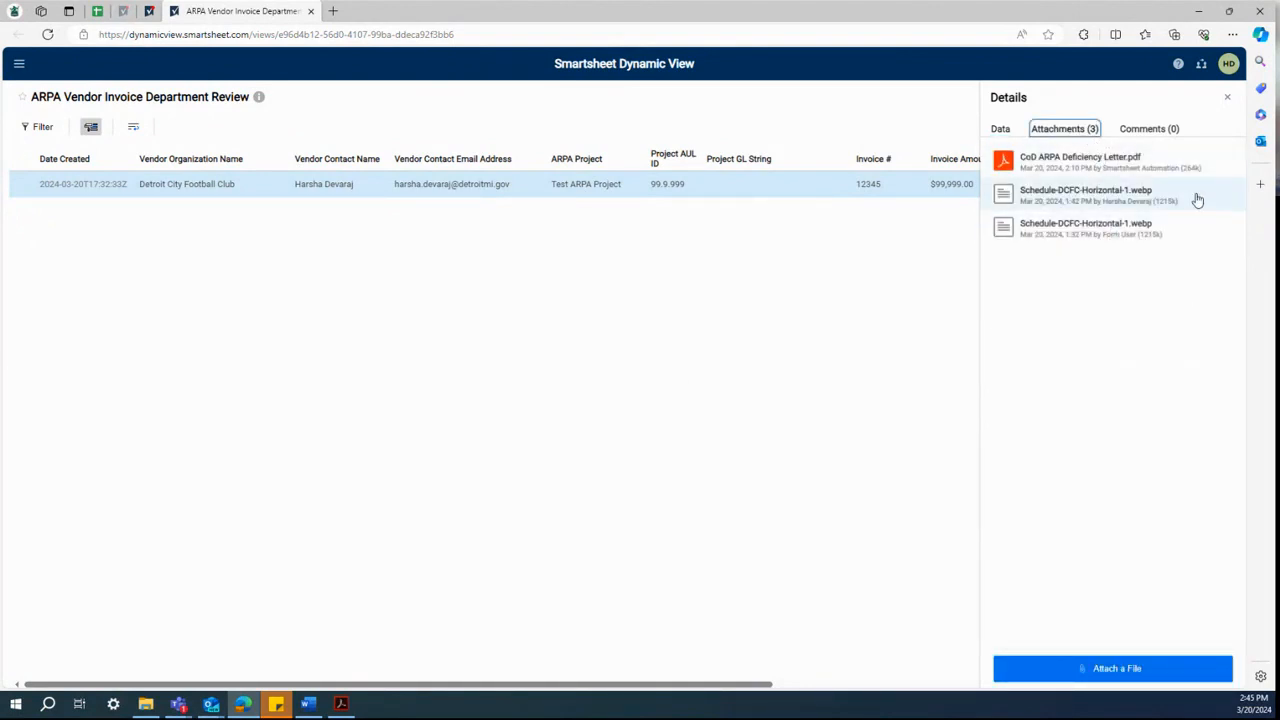
{"action": "left_click", "coordinate": [1002, 129]}
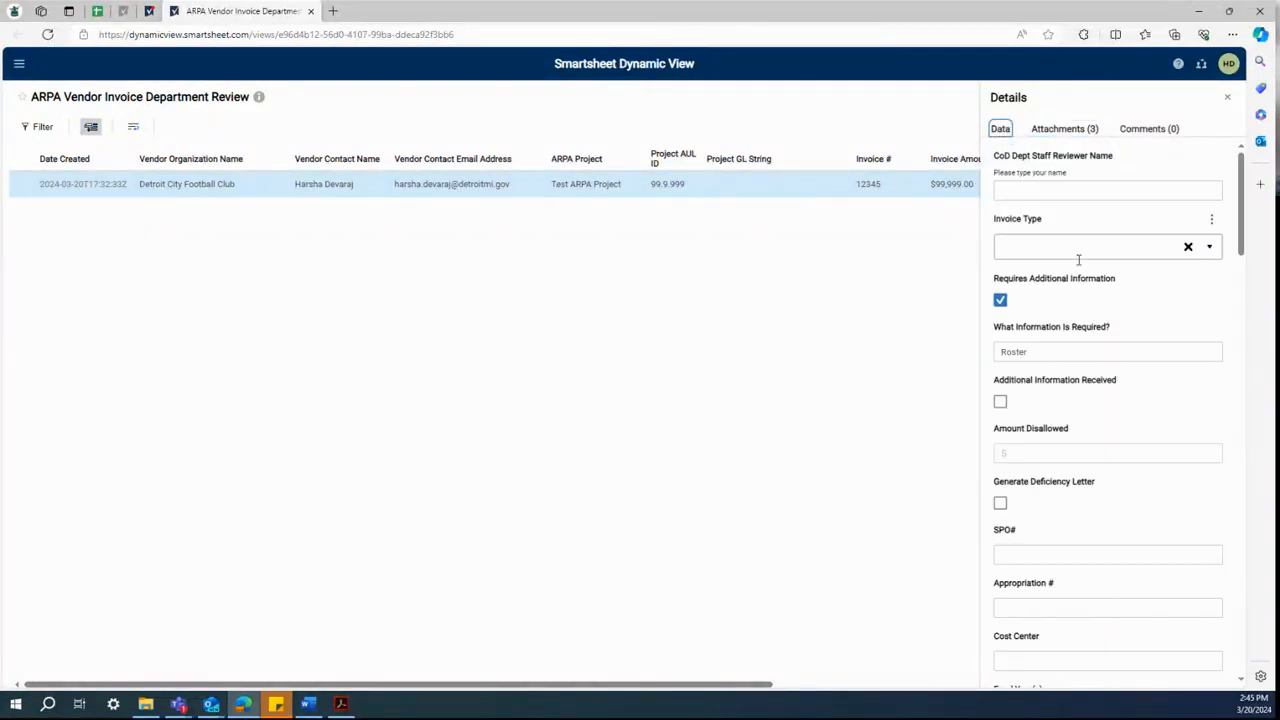
- Try marking the invoice as Additional Information Received and Department Review Complete
{"action": "left_click", "coordinate": [1001, 403]}
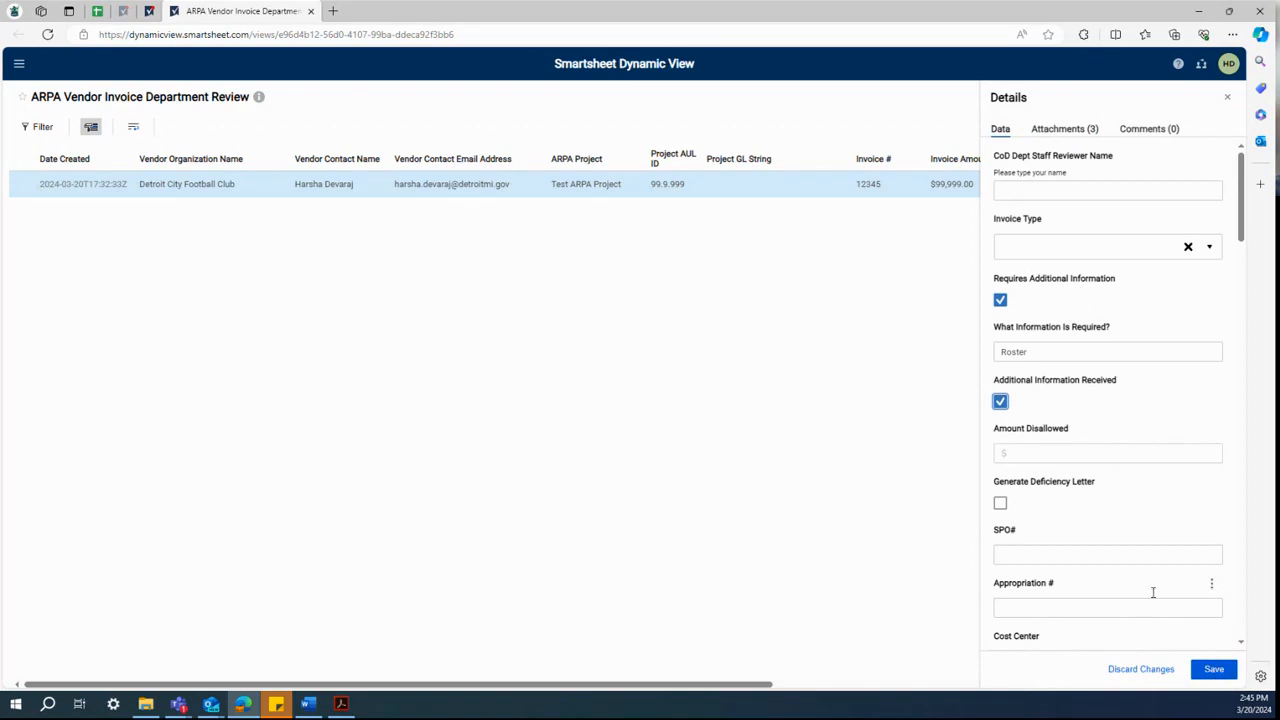
{"action": "scroll", "coordinate": [1157, 580], "scroll_direction": "down", "scroll_amount": 3}
{"action": "scroll", "coordinate": [1165, 567], "scroll_direction": "down", "scroll_amount": 15}
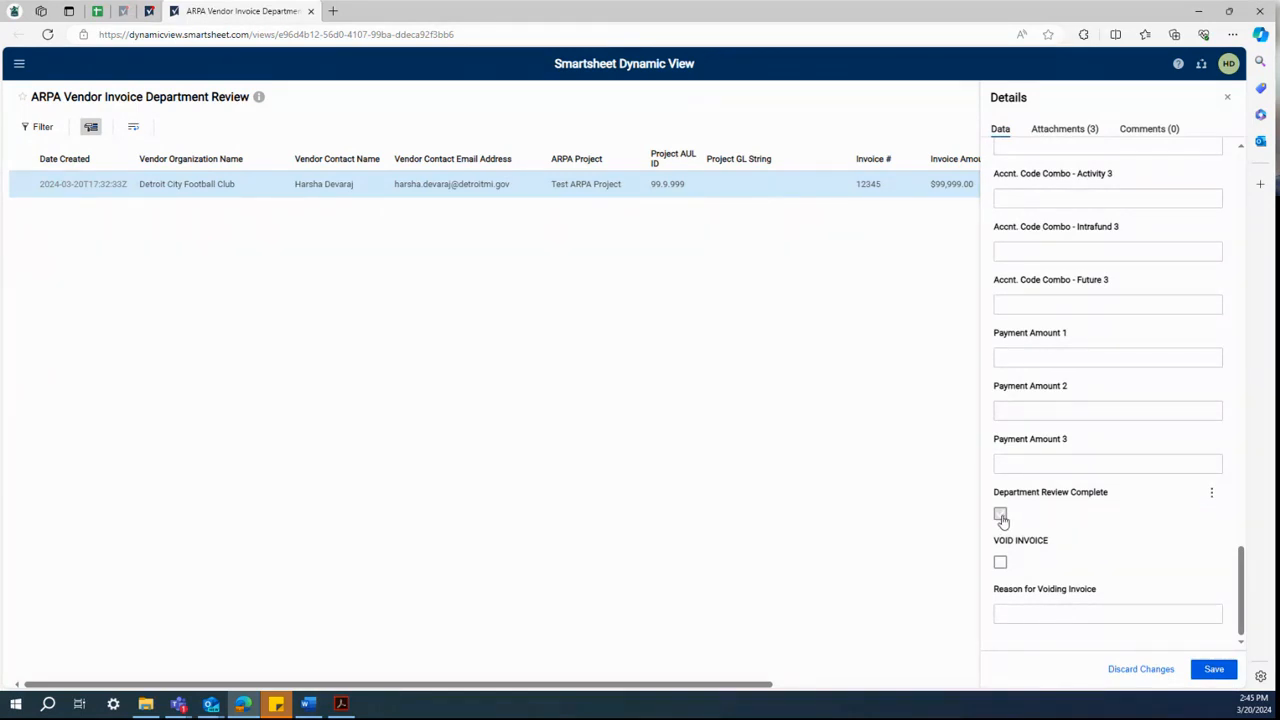
{"action": "left_click", "coordinate": [1001, 516]}
{"action": "left_click", "coordinate": [1229, 101]}
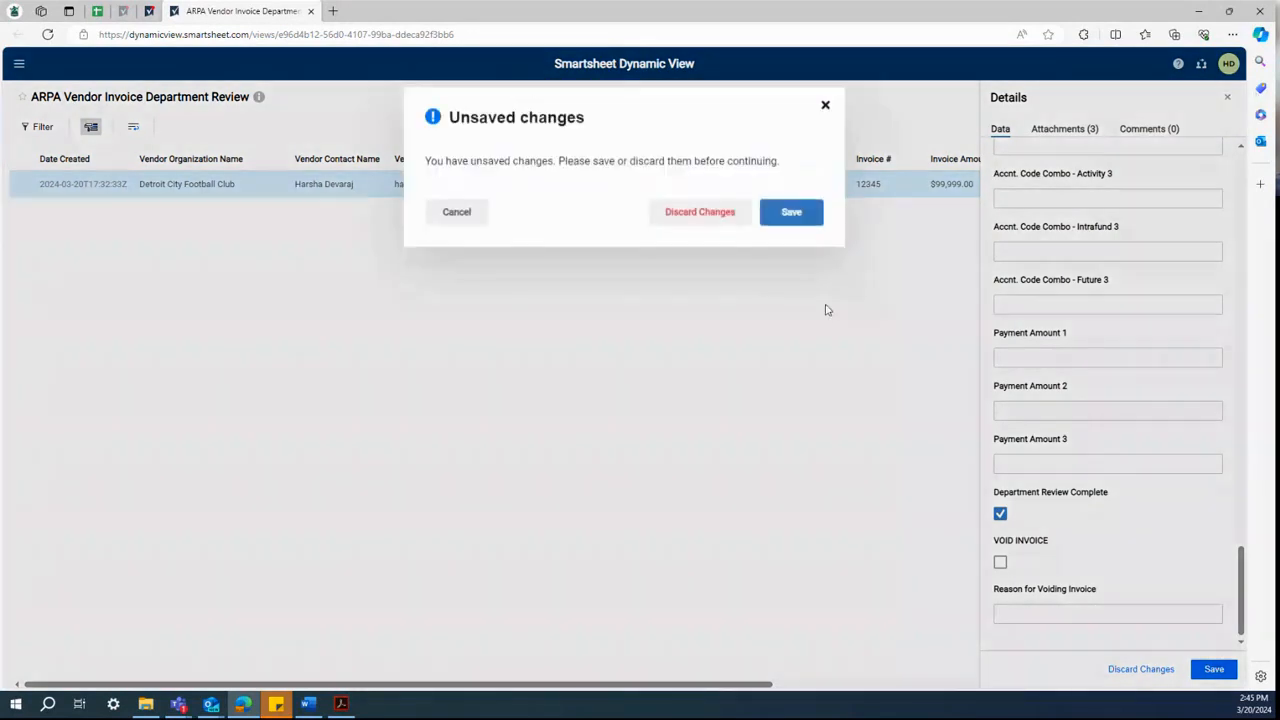
{"action": "left_click", "coordinate": [458, 213]}
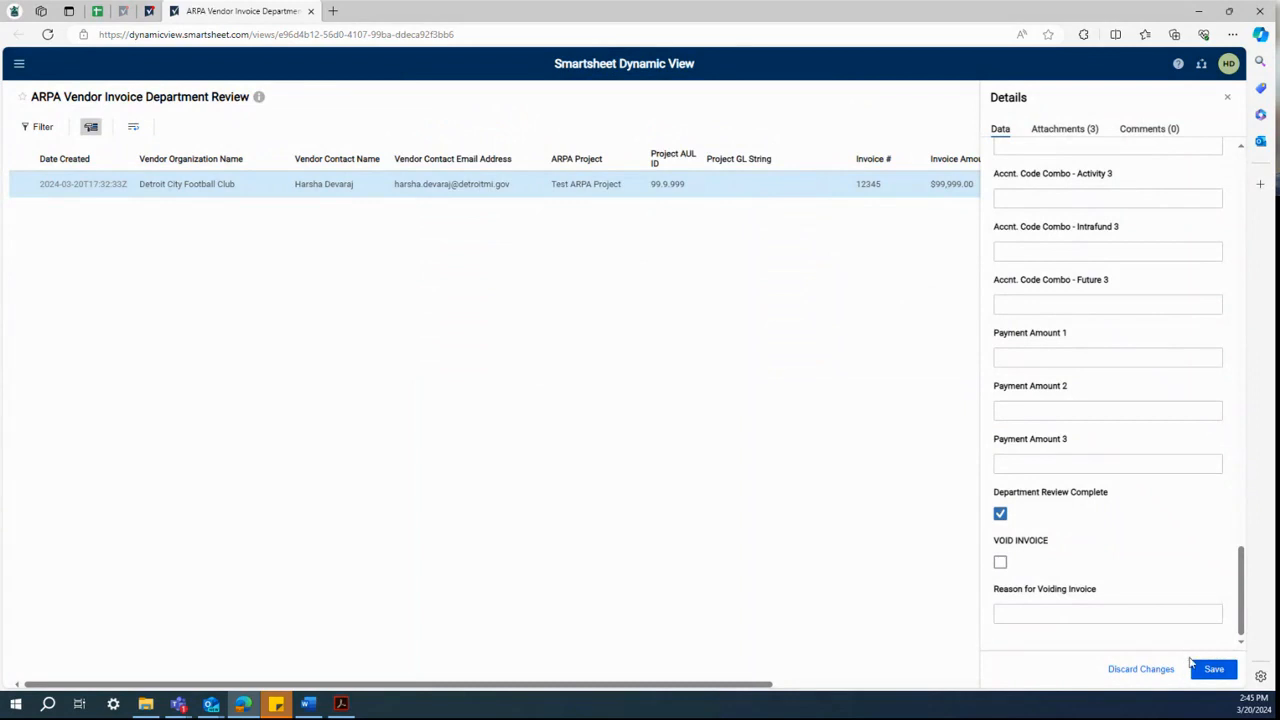
{"action": "left_click", "coordinate": [1199, 669]}
- Clear the Additional Information Received mark on the invoice
{"action": "scroll", "coordinate": [1142, 518], "scroll_direction": "up", "scroll_amount": 10}
{"action": "scroll", "coordinate": [1142, 518], "scroll_direction": "up", "scroll_amount": 3}
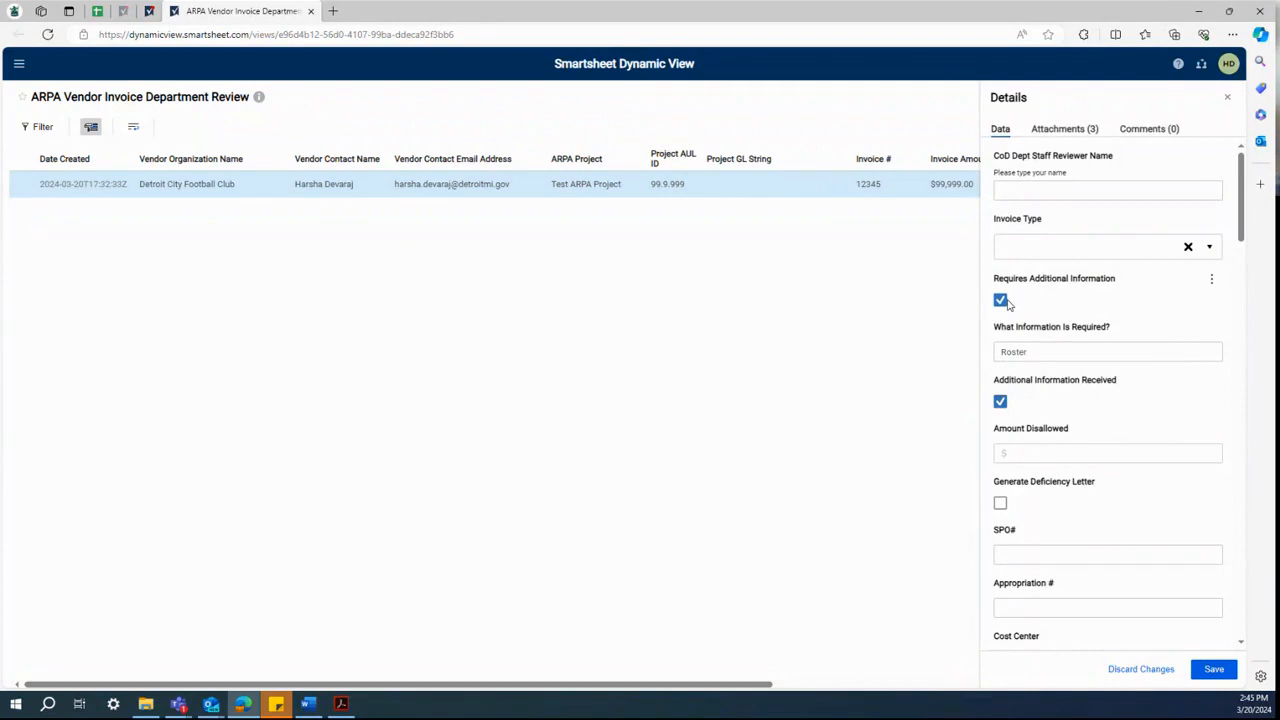
{"action": "left_click", "coordinate": [1001, 401]}
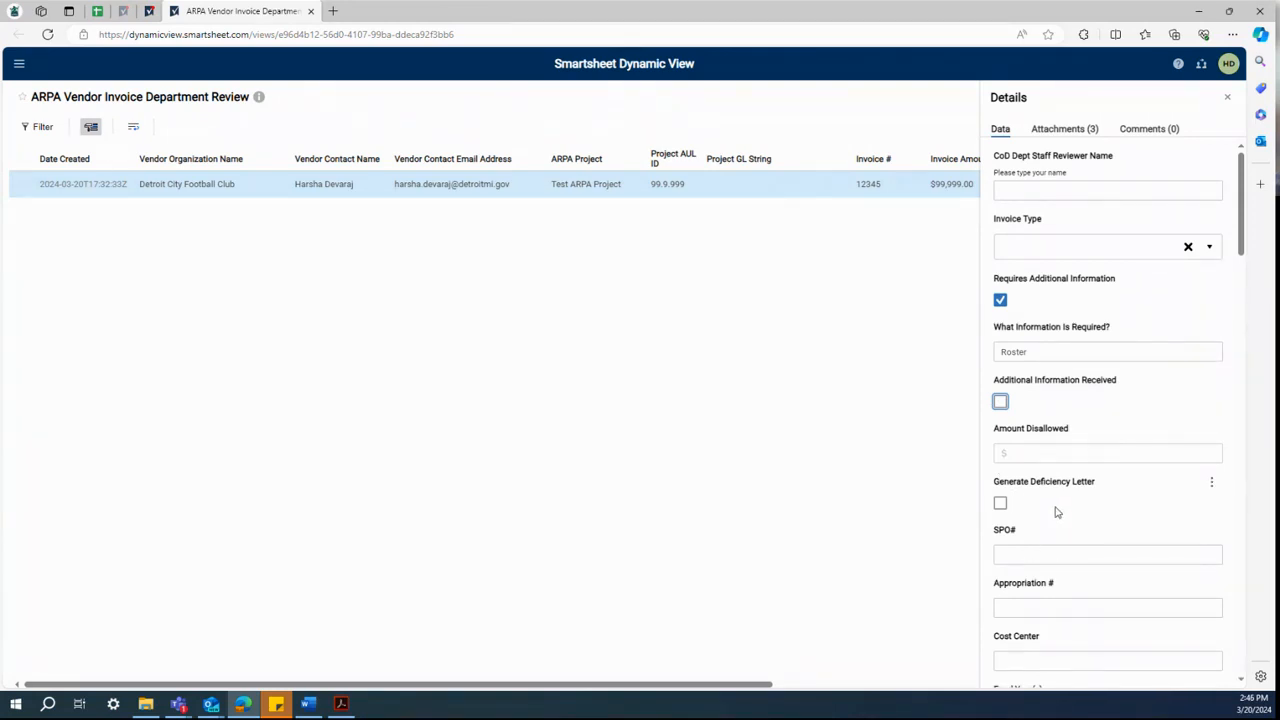
- Set the Amount Disallowed to $500, select Generate Deficiency Letter, save the invoice, and close its details
{"action": "left_click", "coordinate": [1044, 453]}
{"action": "type", "text": "500"}
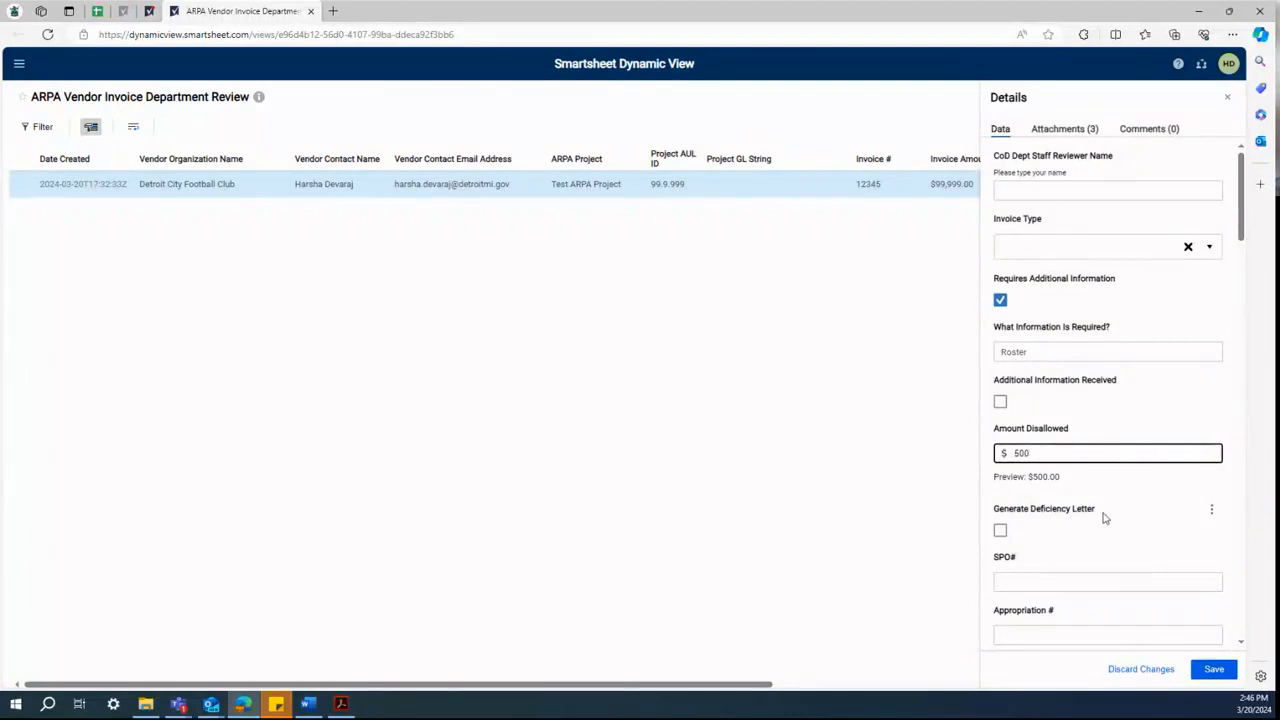
{"action": "left_click", "coordinate": [1001, 531]}
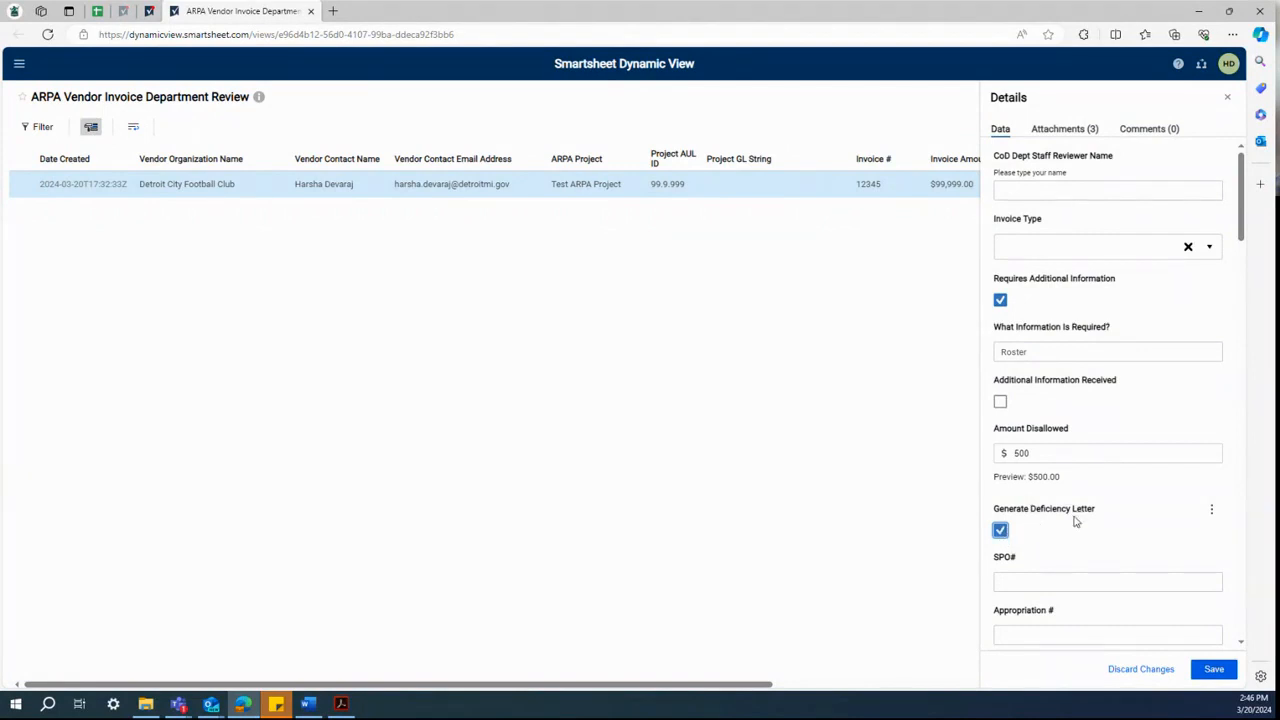
{"action": "left_click", "coordinate": [1216, 673]}
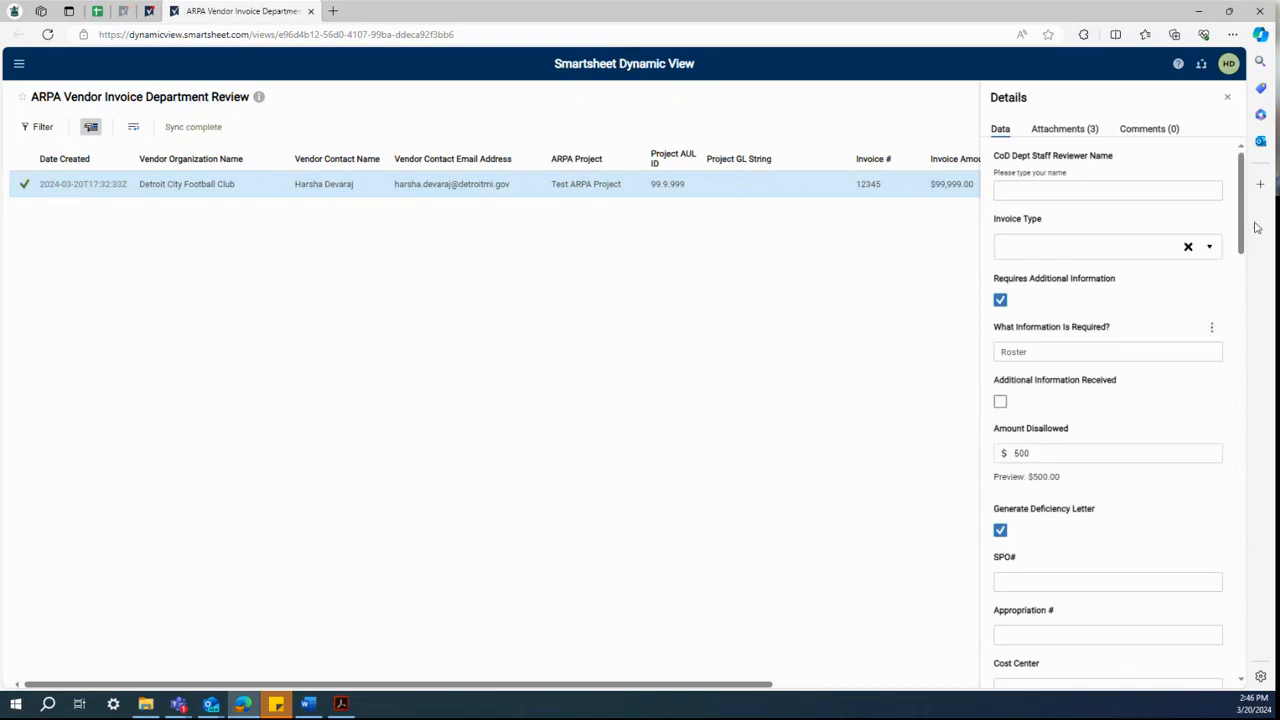
{"action": "left_click", "coordinate": [1229, 100]}
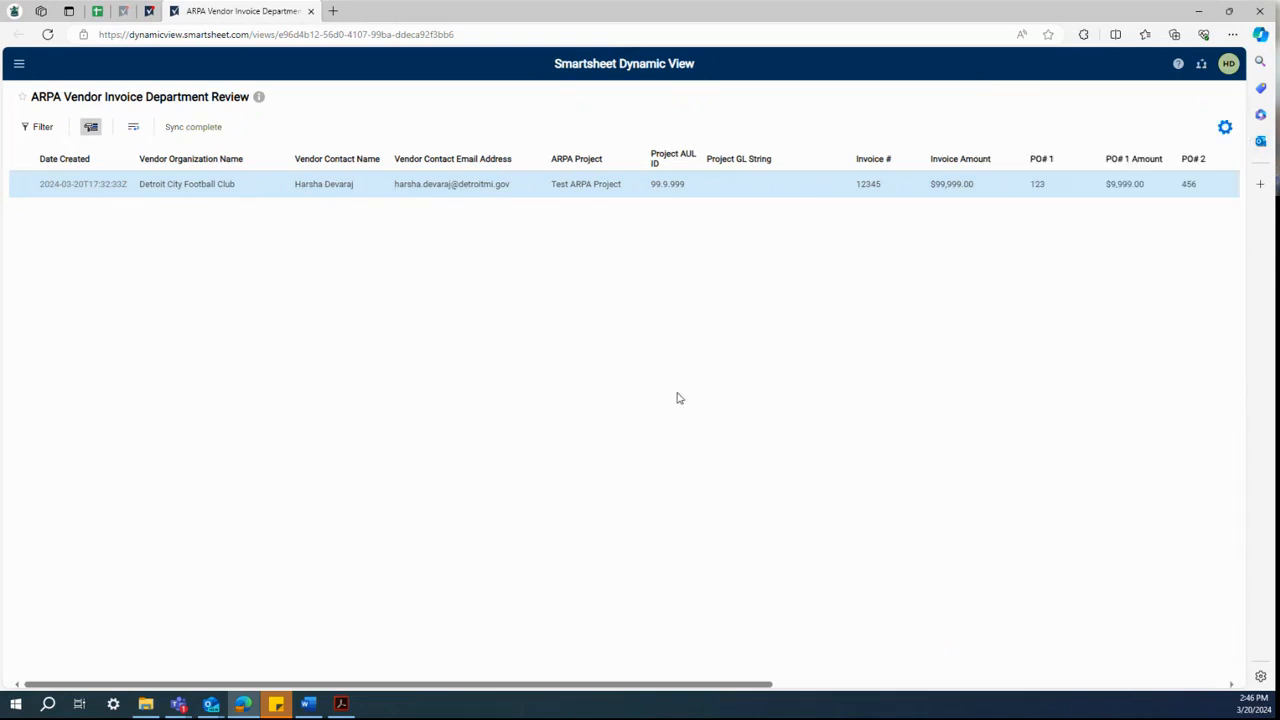
- Download CoD ARPA Deficiency Letter.pdf from the Detroit City Football Club invoice's attached files and open the downloaded copy
{"action": "left_click", "coordinate": [489, 191]}
{"action": "left_click", "coordinate": [1064, 129]}
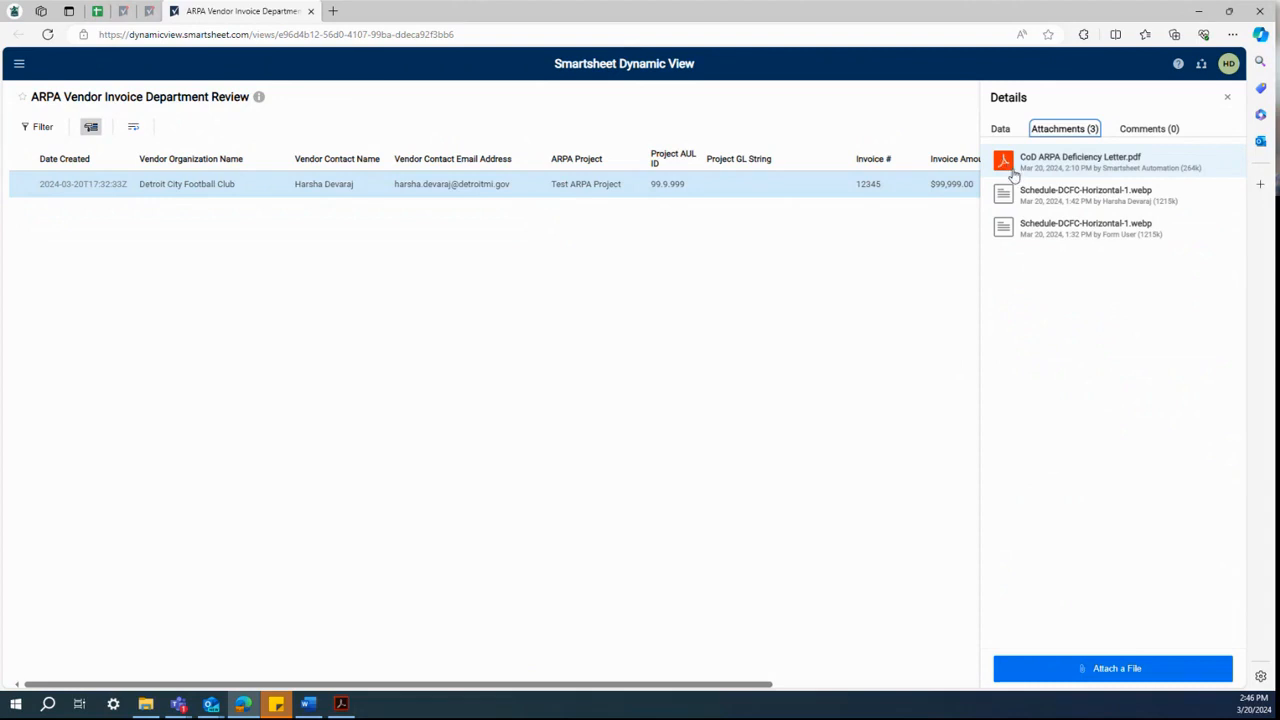
{"action": "left_click", "coordinate": [1099, 171]}
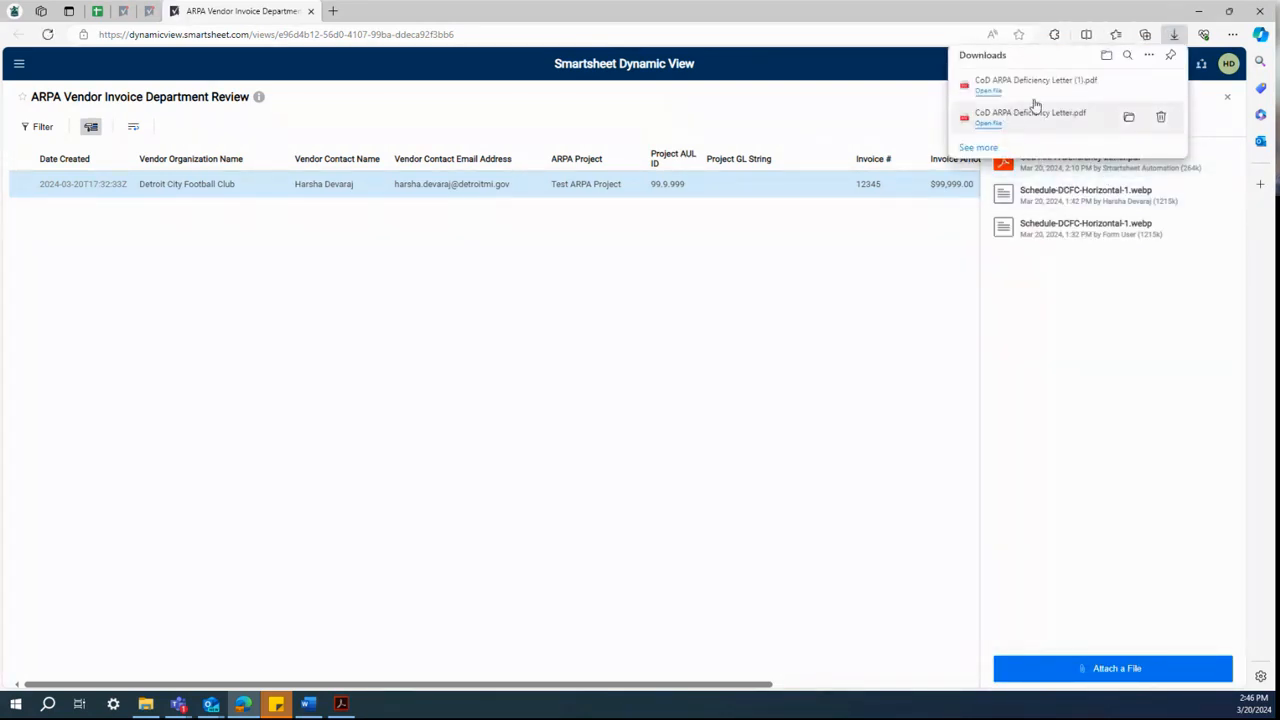
{"action": "left_click", "coordinate": [1035, 80]}
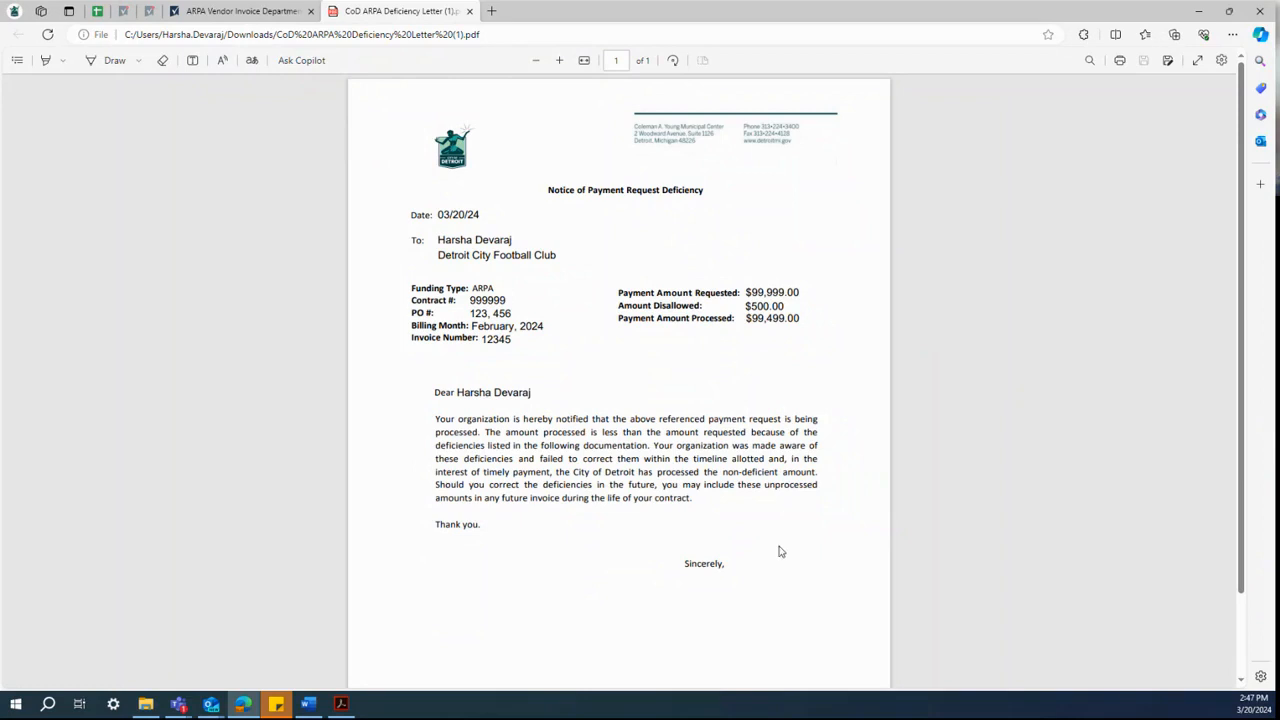
- Review the Notice of Payment Request Deficiency letter, and close both the document and the invoice's details
{"action": "scroll", "coordinate": [655, 589], "scroll_direction": "down", "scroll_amount": 1}
{"action": "scroll", "coordinate": [711, 577], "scroll_direction": "up", "scroll_amount": 1}
{"action": "left_click", "coordinate": [469, 11]}
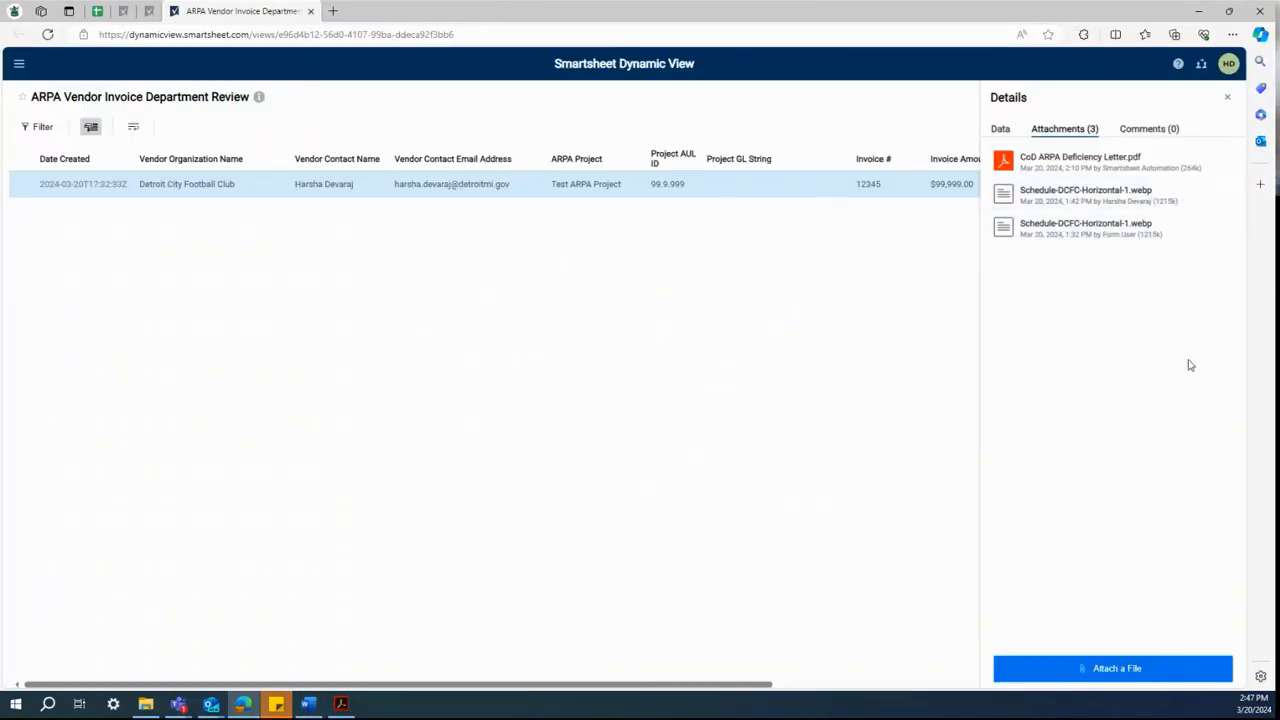
{"action": "left_click", "coordinate": [1228, 100]}
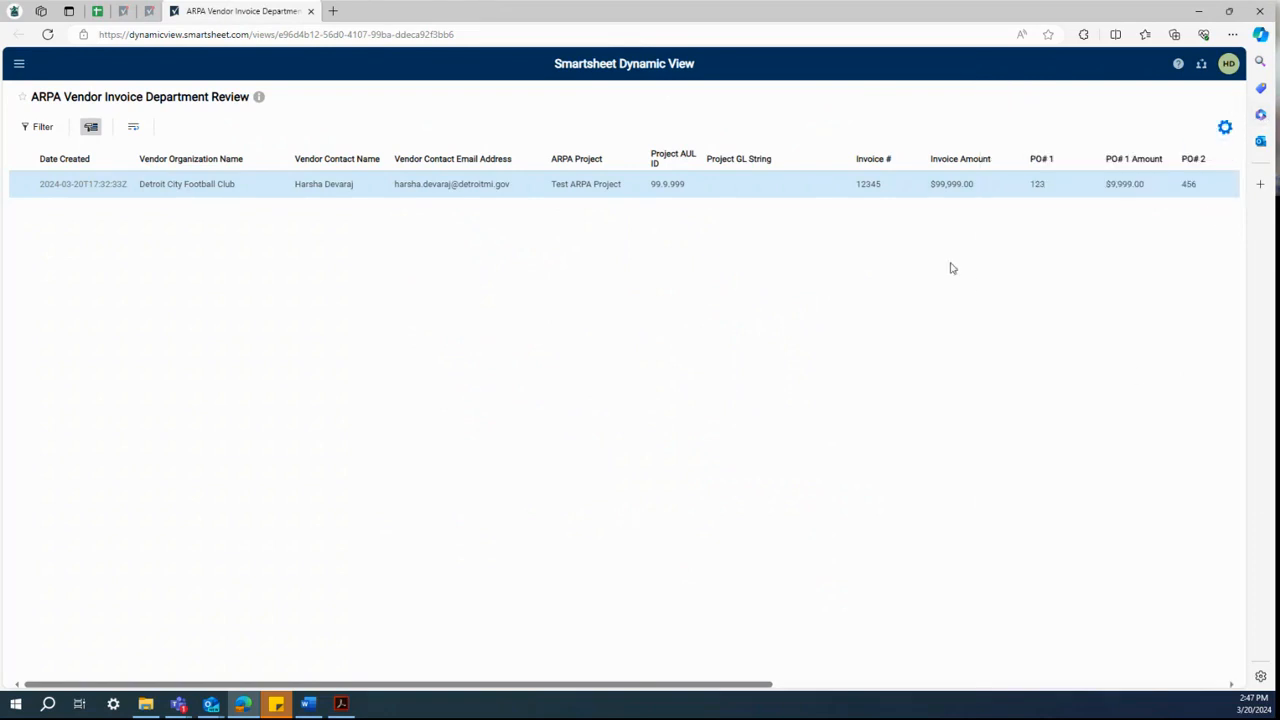
- Reopen the invoice's details and try clearing the Requires Additional Information and Generate Deficiency Letter marks
{"action": "left_click", "coordinate": [462, 184]}
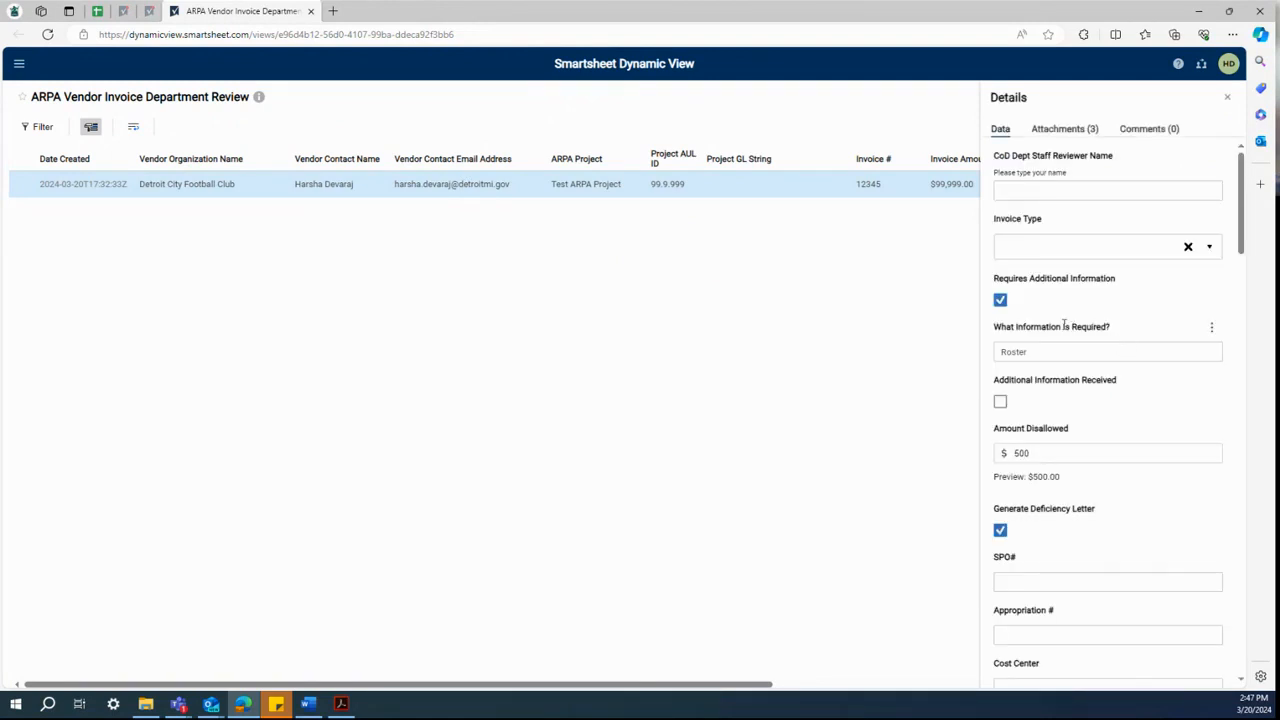
{"action": "left_click", "coordinate": [1002, 302]}
{"action": "left_click", "coordinate": [1001, 531]}
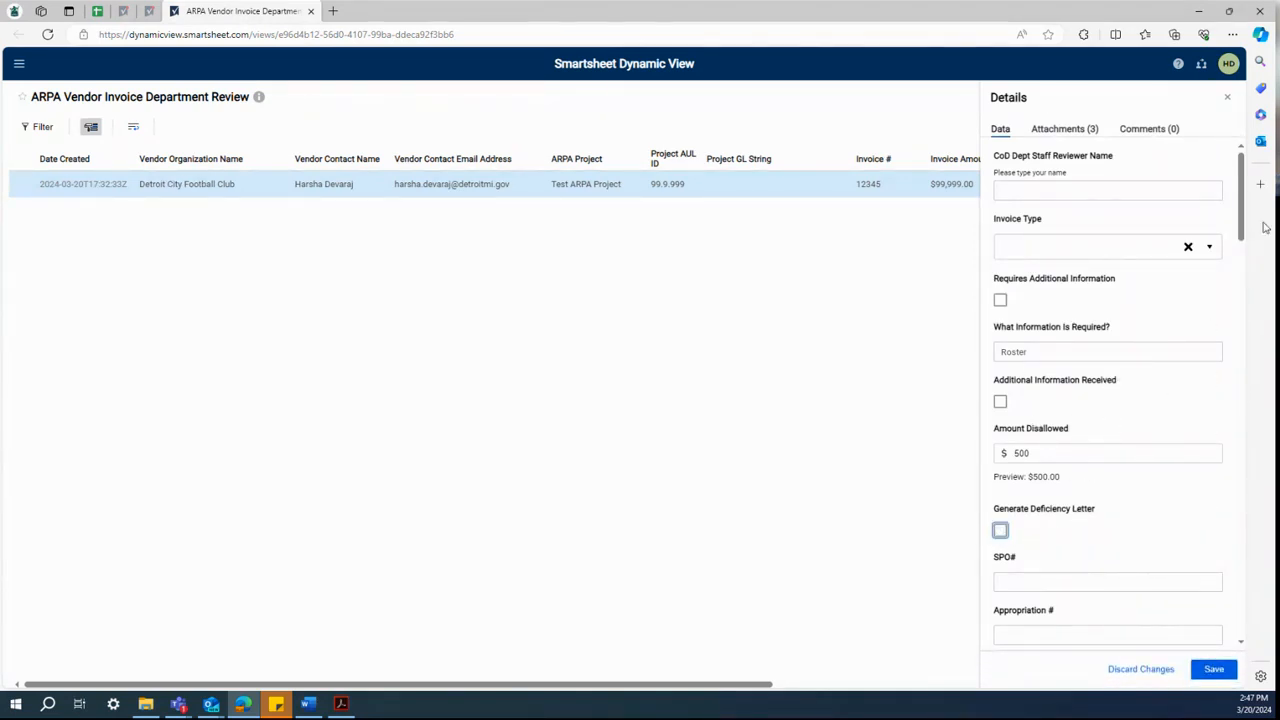
- Try marking the invoice as Department Review Complete and recheck the review fields at the start of its details
{"action": "left_click_drag", "start_coordinate": [1236, 218], "coordinate": [1196, 612]}
{"action": "scroll", "coordinate": [1196, 612], "scroll_direction": "down", "scroll_amount": 2}
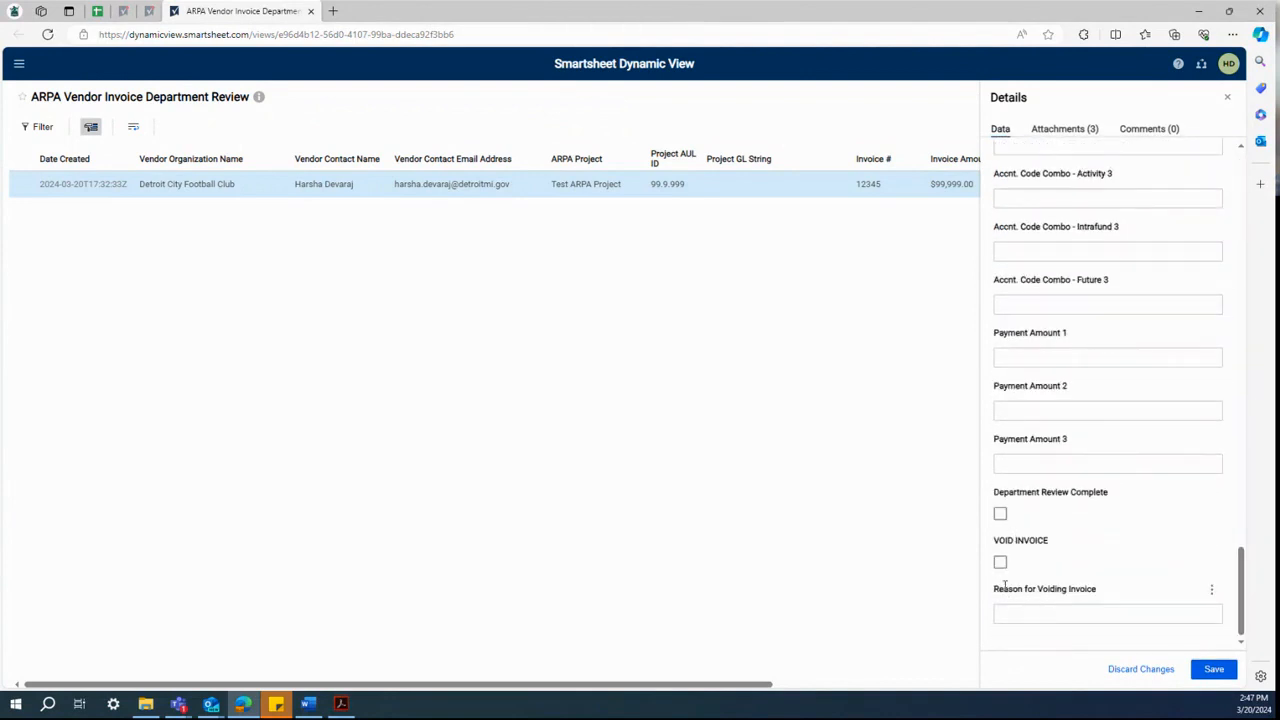
{"action": "left_click", "coordinate": [1000, 513]}
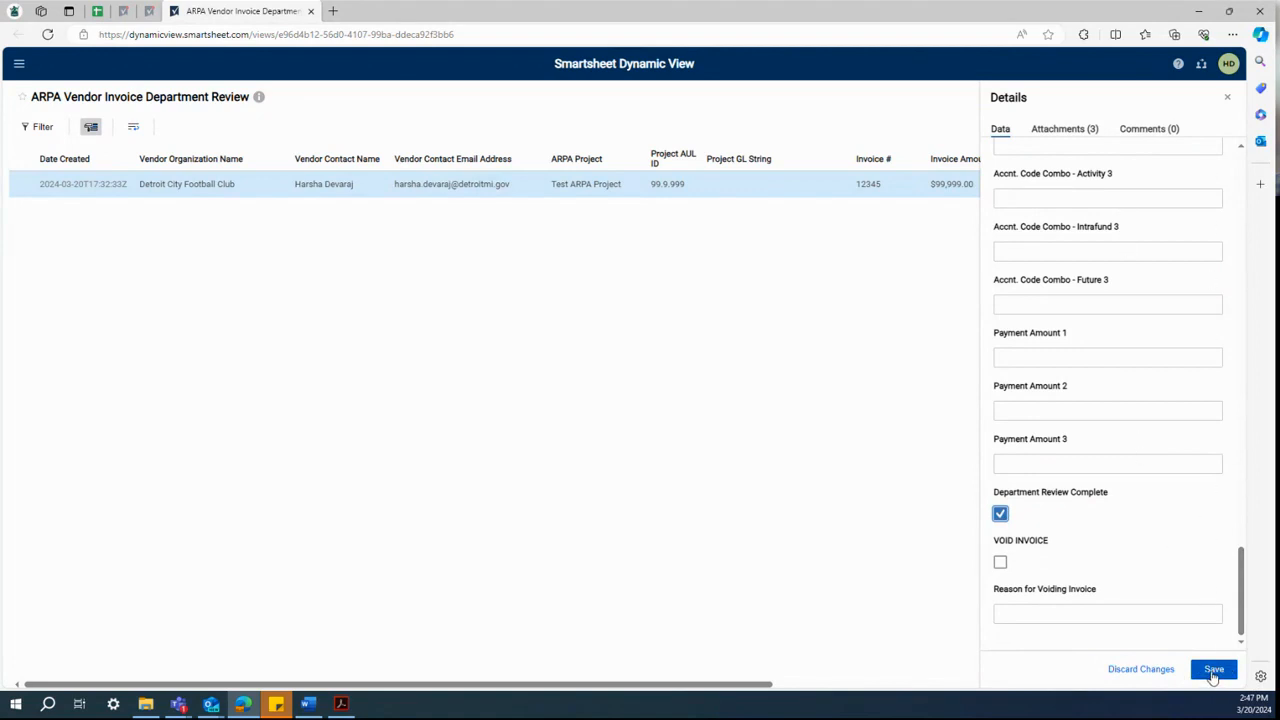
{"action": "mouse_move", "coordinate": [1240, 625]}
{"action": "left_mouse_down"}
{"action": "mouse_move", "coordinate": [1243, 547]}
{"action": "mouse_move", "coordinate": [1240, 617]}
{"action": "left_mouse_up"}
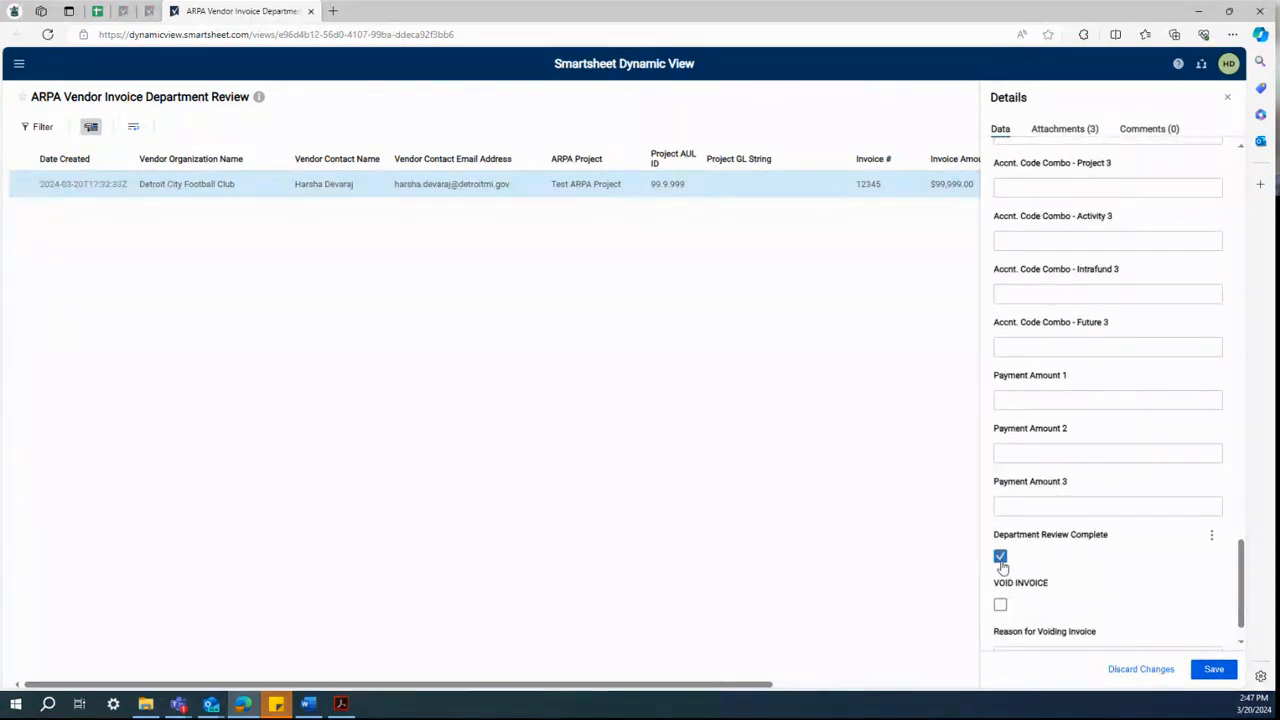
{"action": "scroll", "coordinate": [1001, 566], "scroll_direction": "up", "scroll_amount": 15}
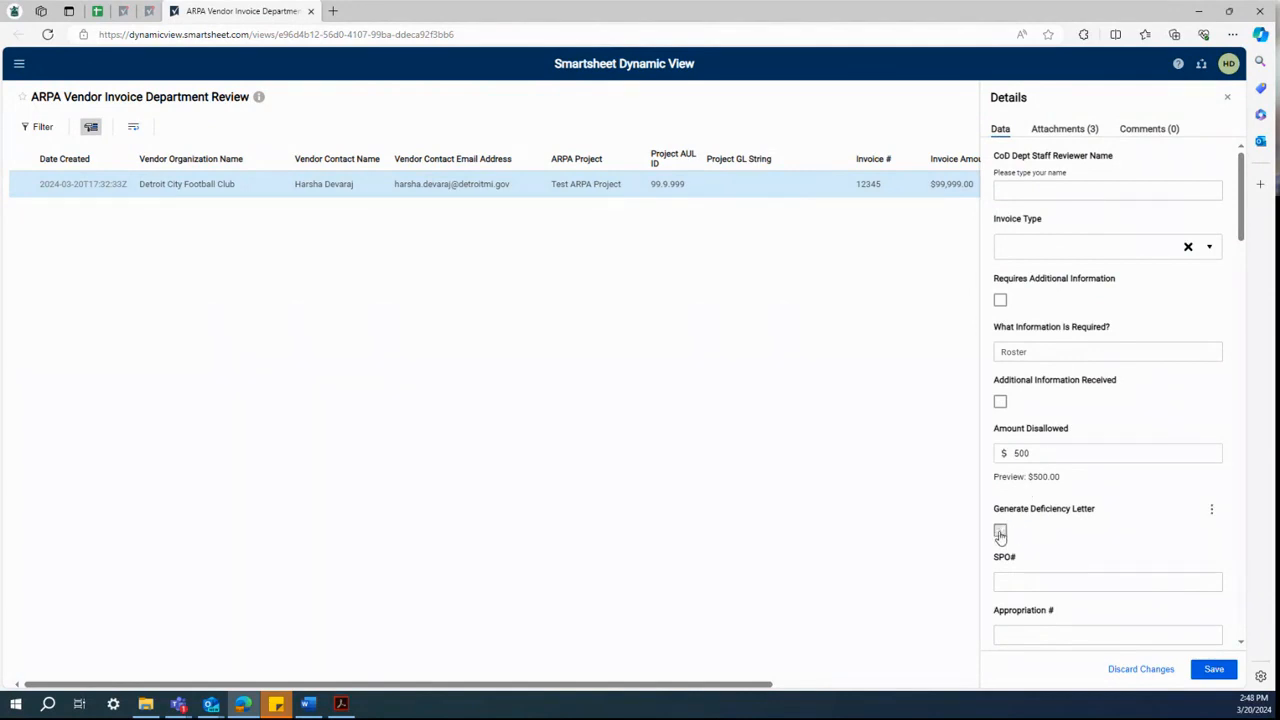
- Try marking the invoice as VOID INVOICE and start an entry in Reason for Voiding Invoice
{"action": "left_click_drag", "start_coordinate": [1241, 235], "coordinate": [1238, 640]}
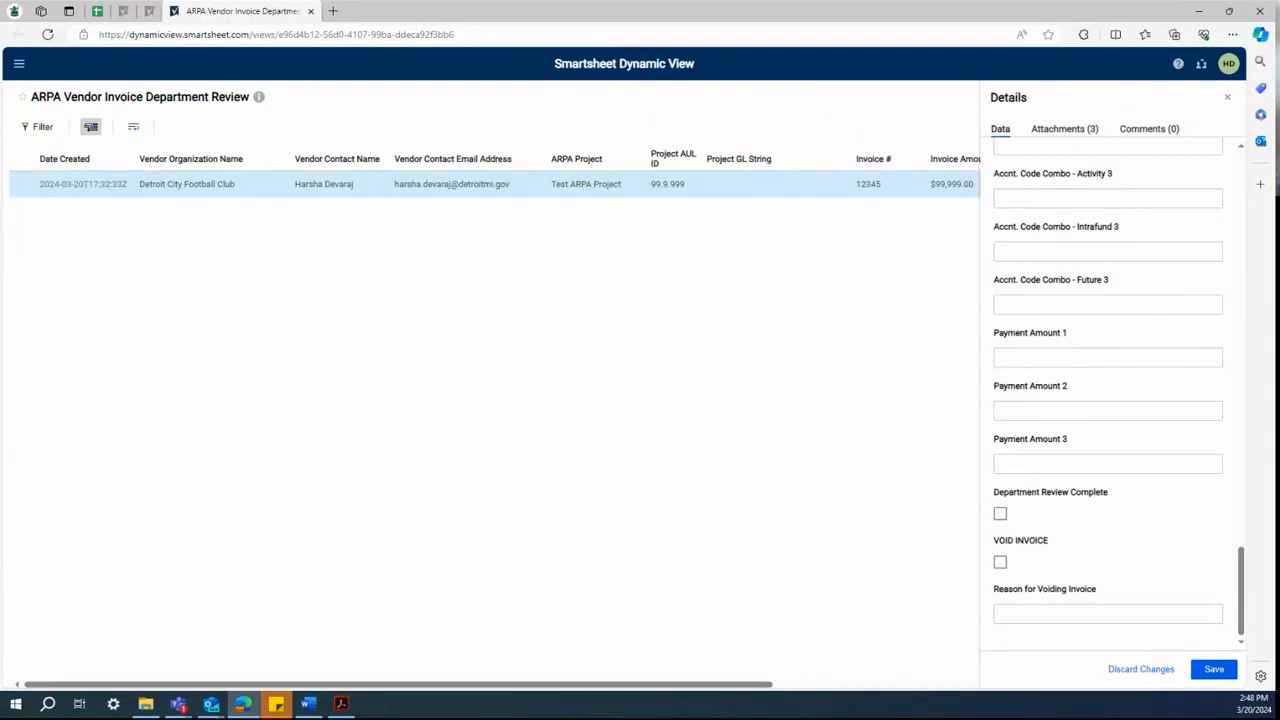
{"action": "left_click", "coordinate": [1001, 565]}
{"action": "left_click", "coordinate": [1002, 610]}
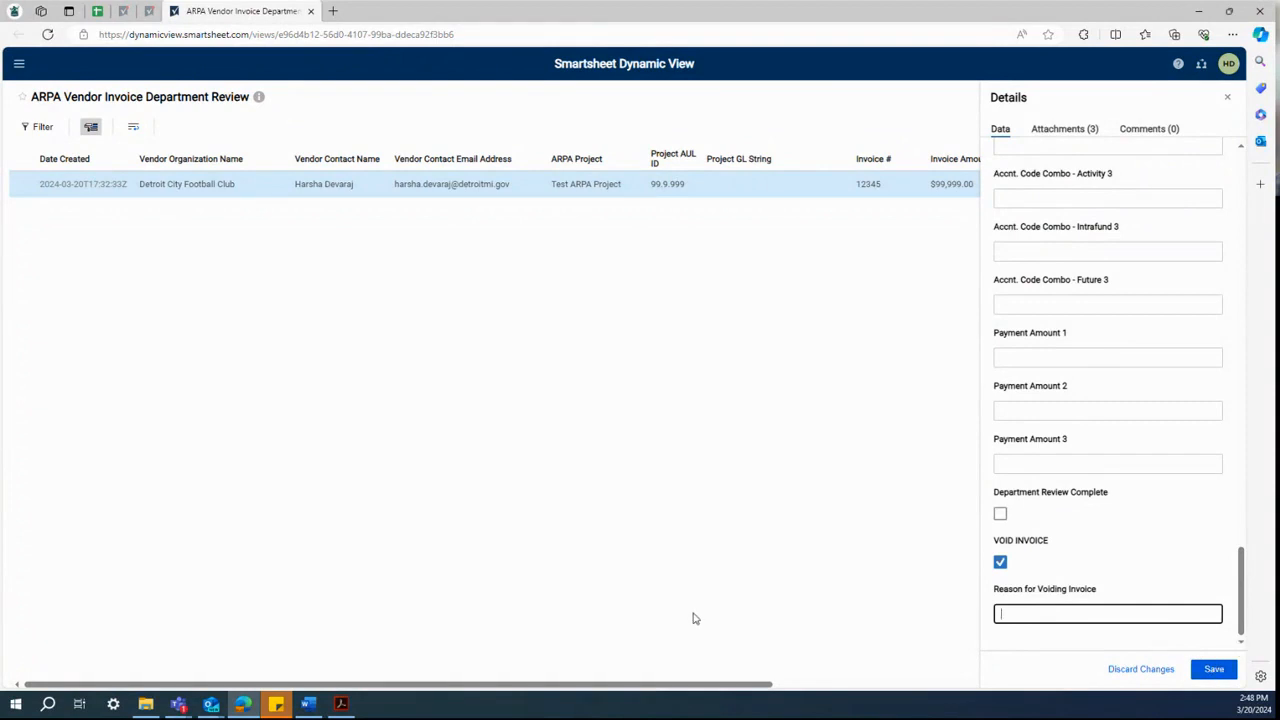
{"action": "left_click", "coordinate": [708, 469]}
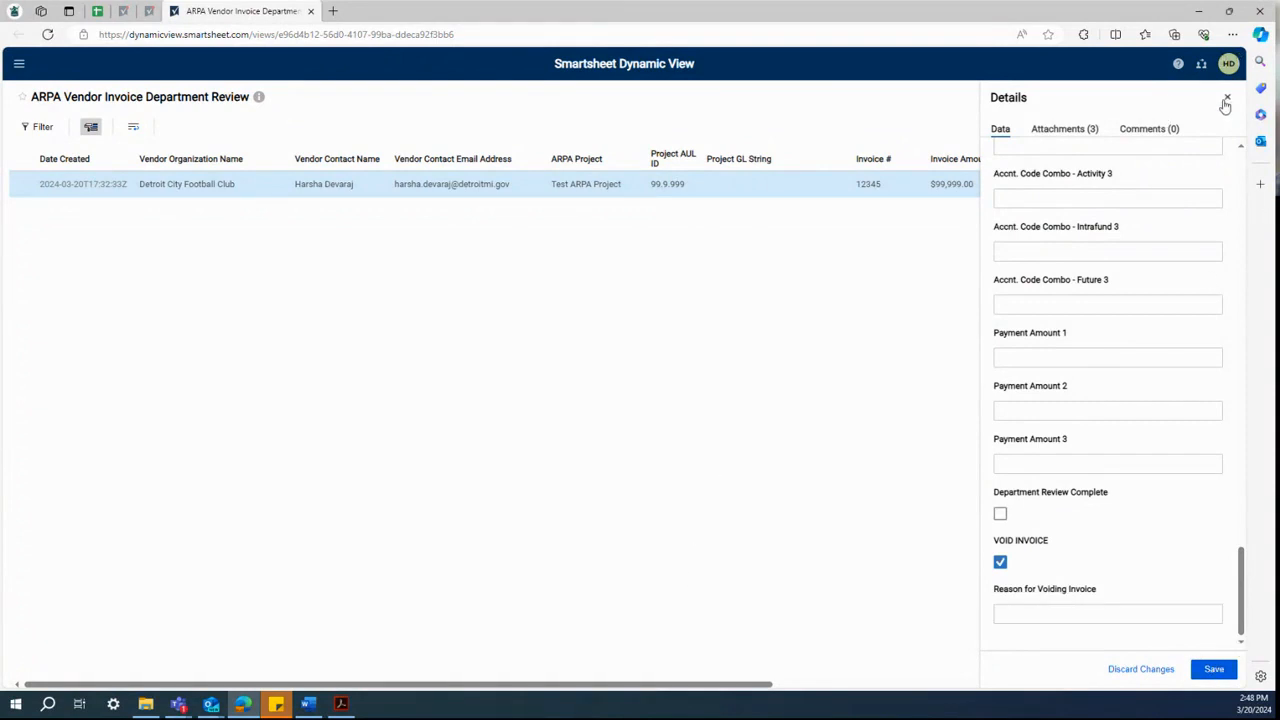
- Discard the unsaved changes to the invoice and close its details
{"action": "left_click", "coordinate": [1227, 100]}
{"action": "left_click", "coordinate": [712, 214]}
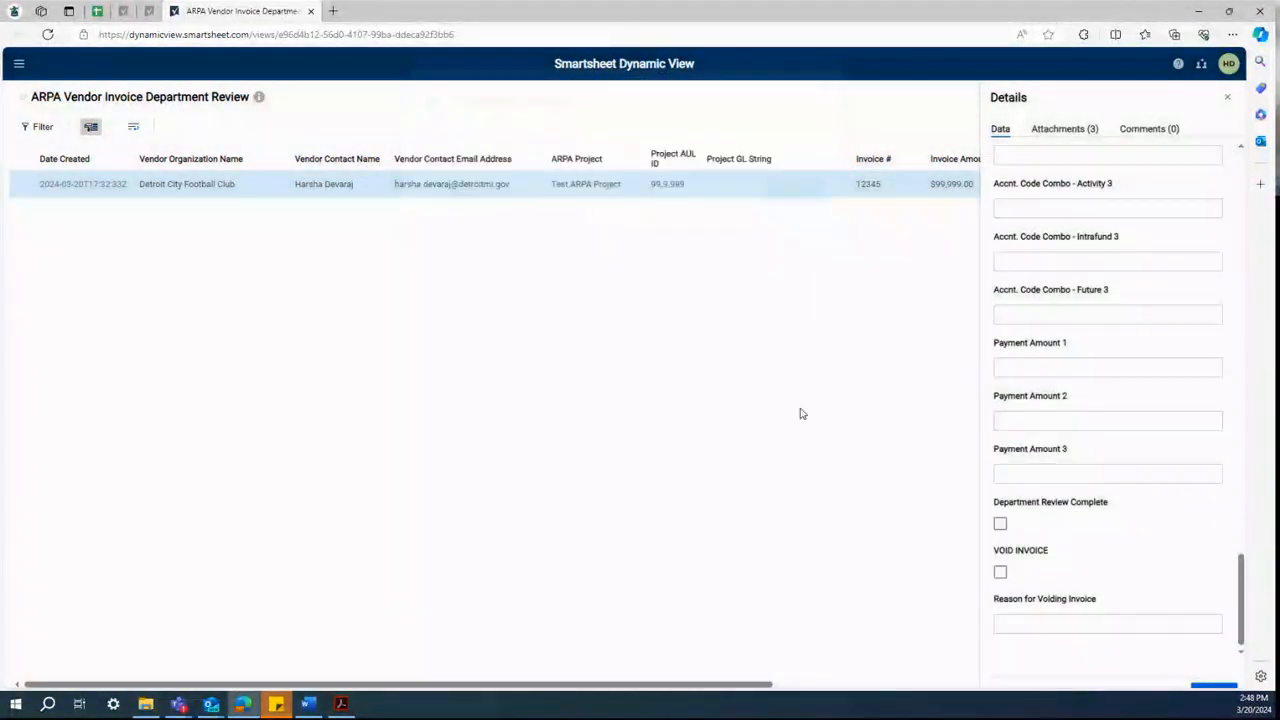
{"action": "left_click", "coordinate": [1231, 97]}
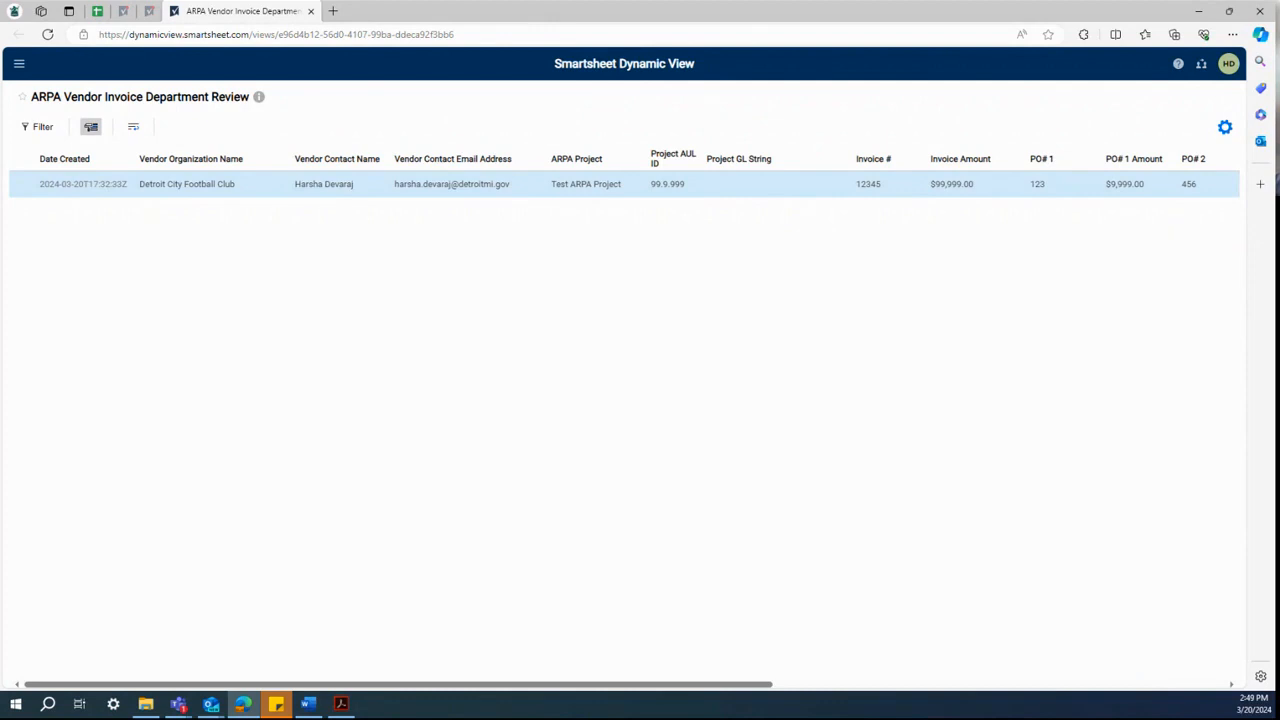
{"action": "key", "text": "alt+Tab"}
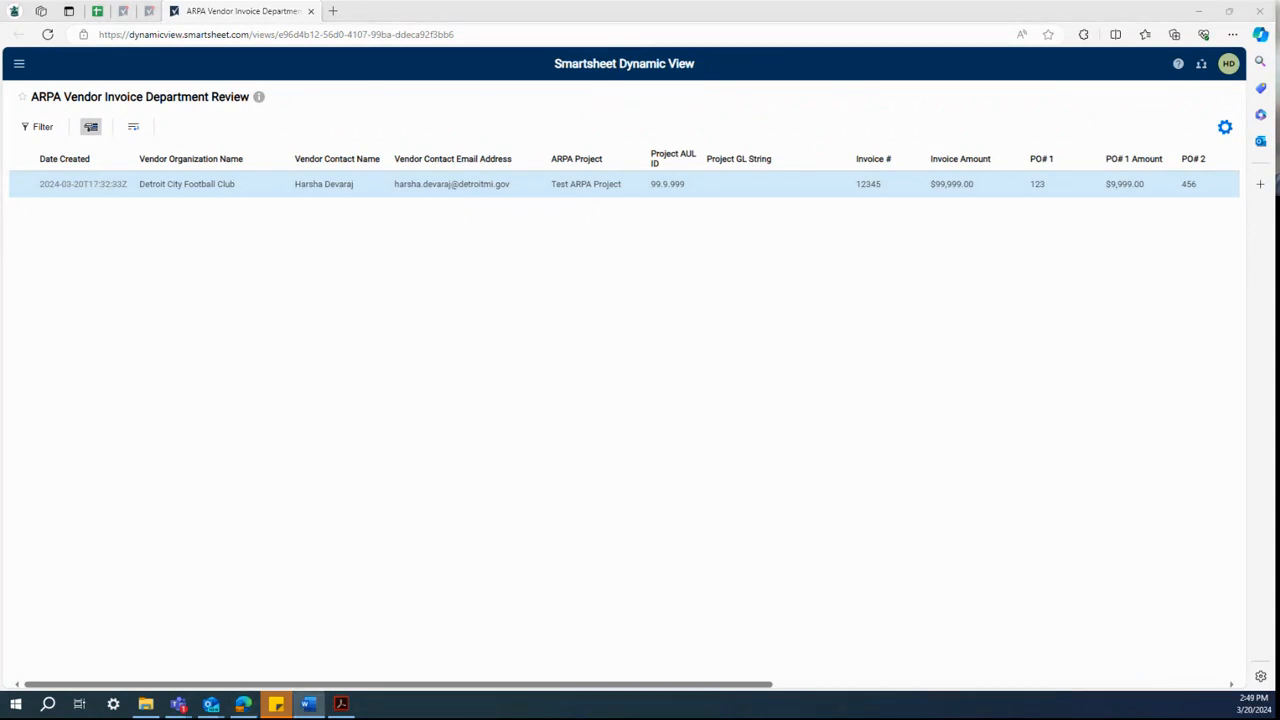